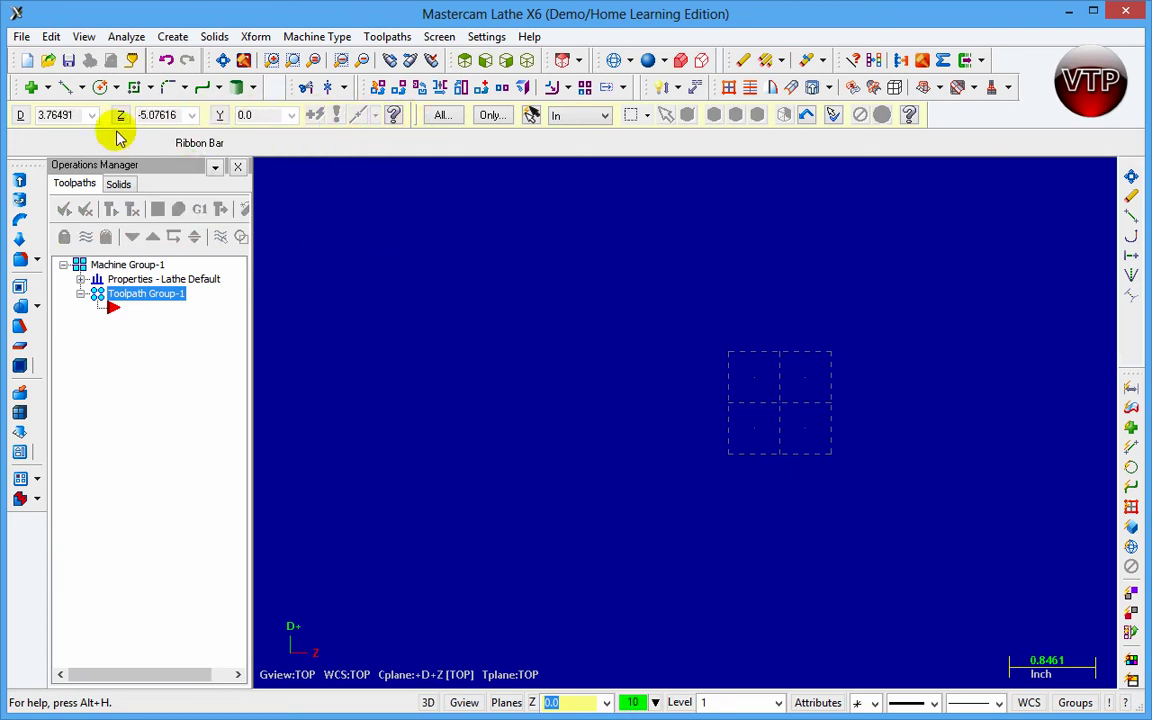
Start the Create Line Endpoint command from the Sketcher line dropdown.
{"action": "left_click", "coordinate": [84, 89]}
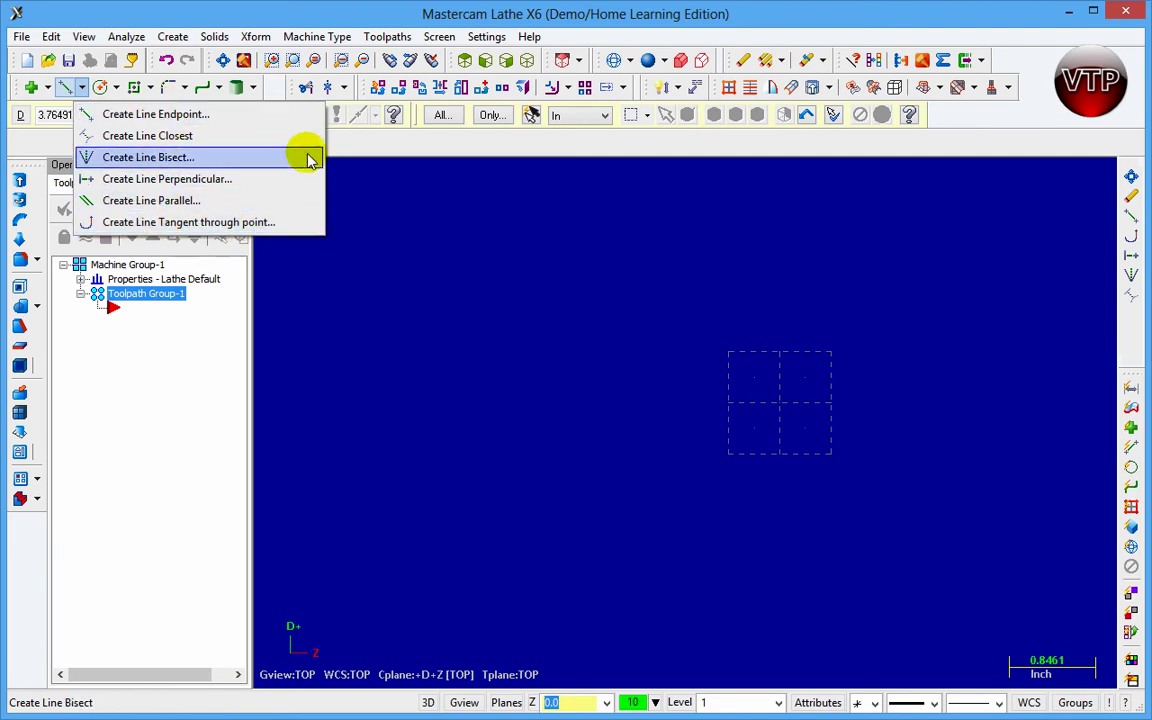
{"action": "left_click", "coordinate": [160, 115]}
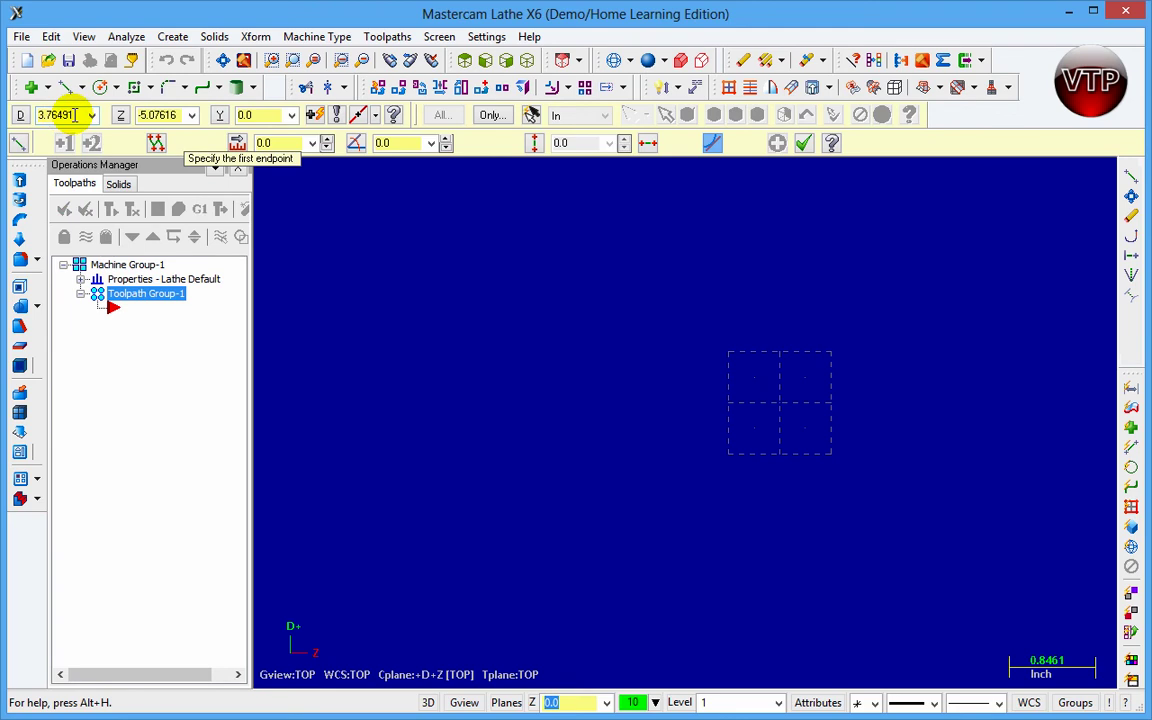
Fix the new line's first endpoint at D 2.0, Z 2.0.
{"action": "double_click", "coordinate": [74, 115]}
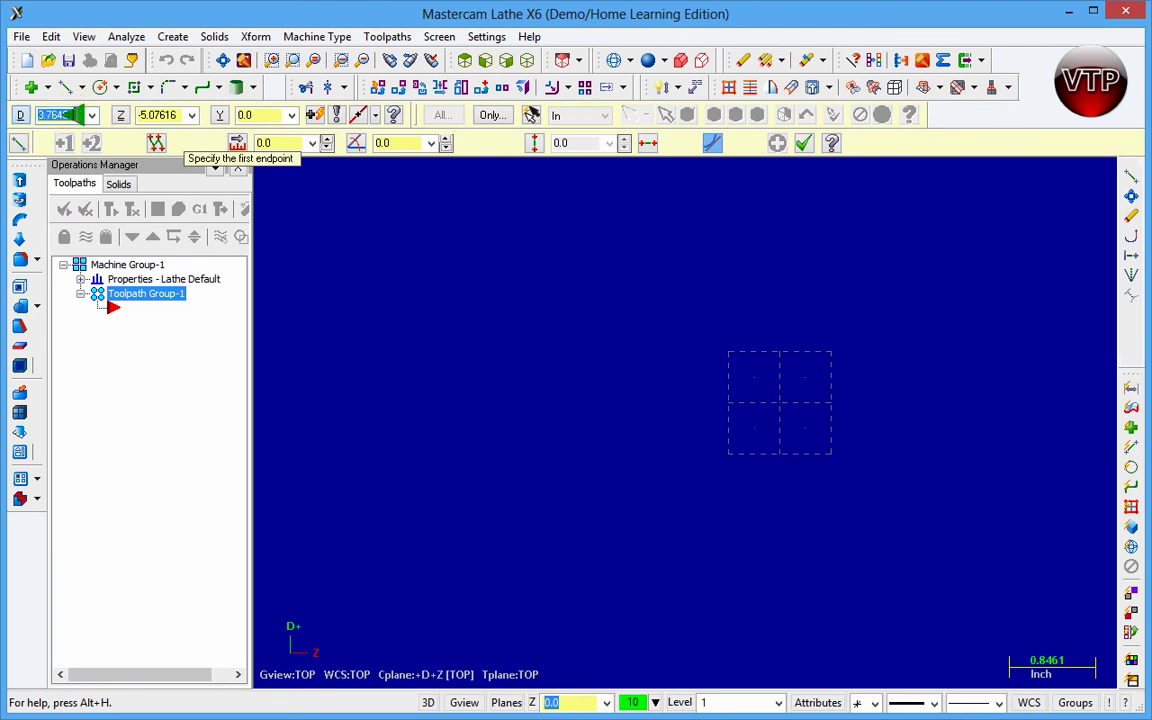
{"action": "type", "text": "2.0"}
{"action": "key", "text": "Tab"}
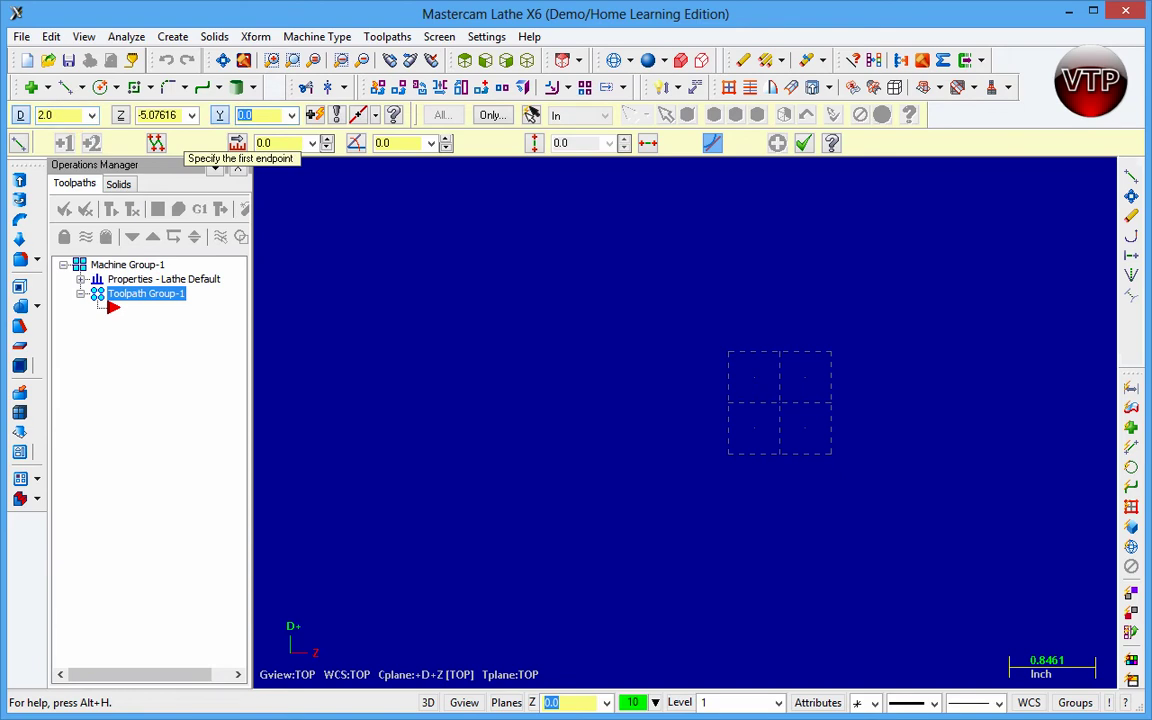
{"action": "double_click", "coordinate": [160, 115]}
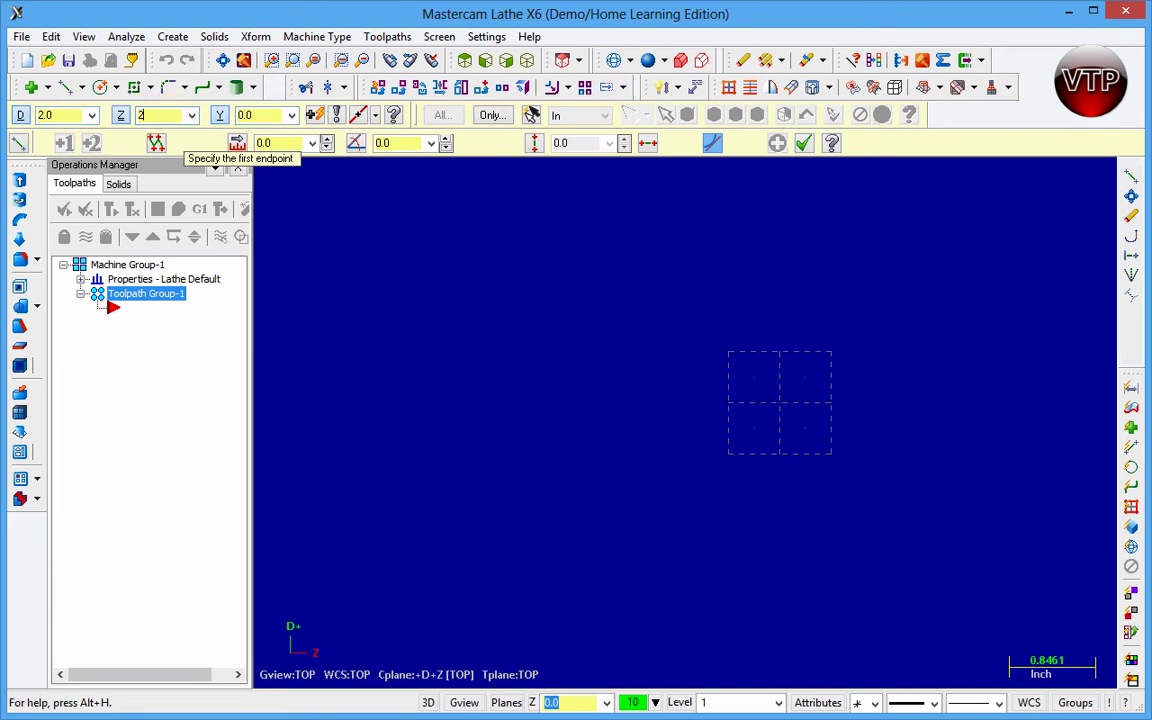
{"action": "type", "text": "2.0"}
{"action": "key", "text": "Return"}
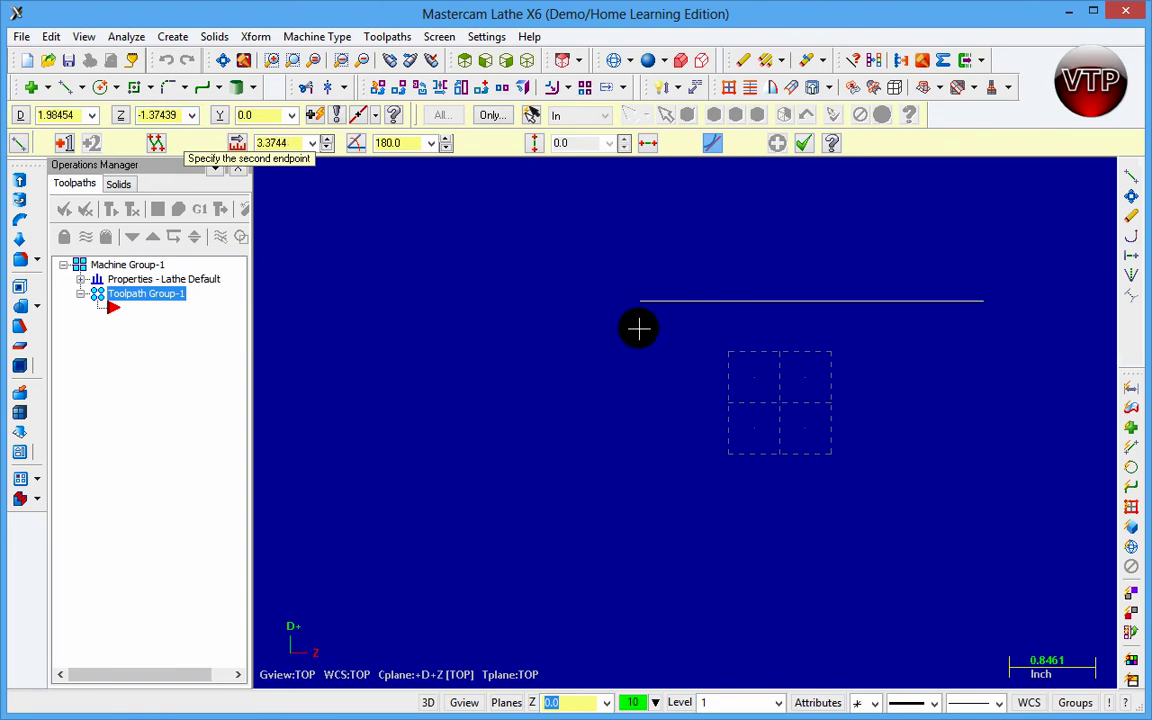
{"action": "left_click", "coordinate": [61, 116]}
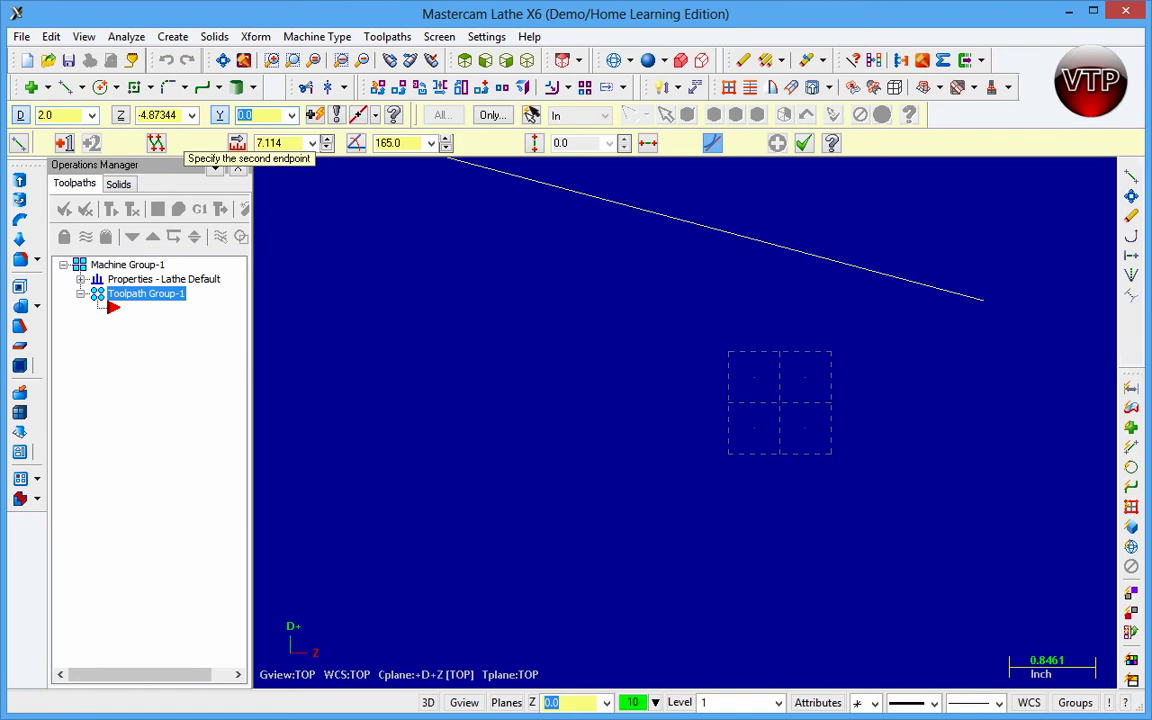
Place the second endpoint at Z -2, completing a 4.0-long line at 180°.
{"action": "key", "text": "BackSpace"}
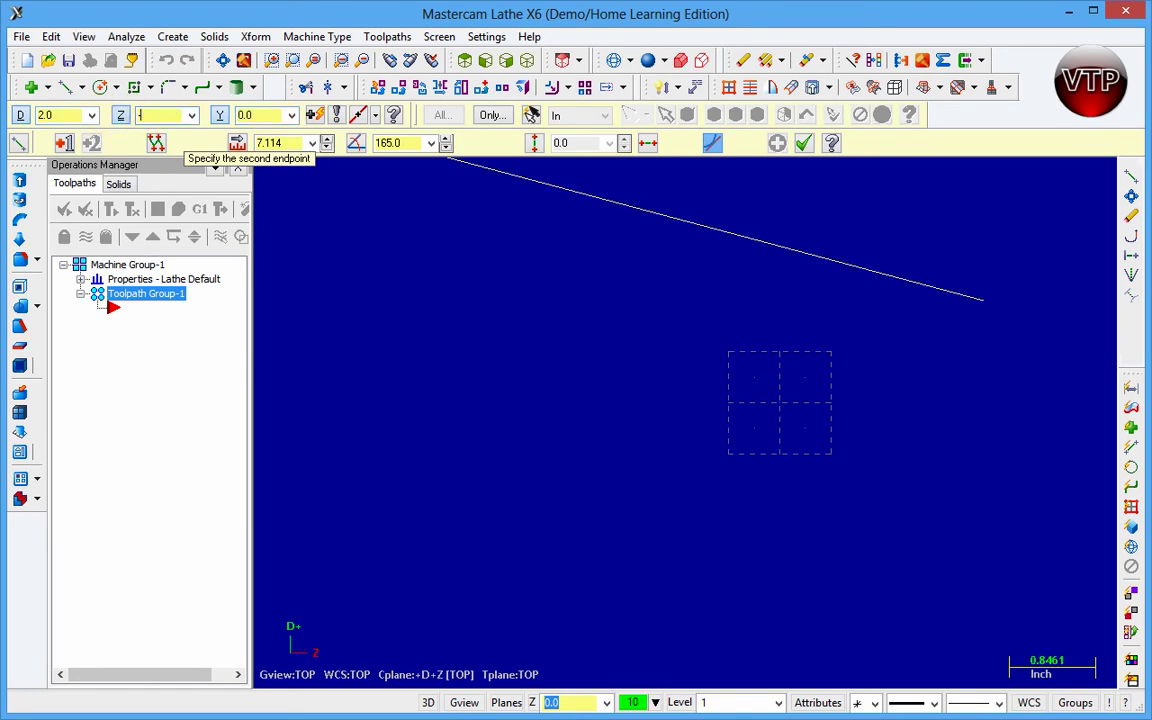
{"action": "type", "text": "-2"}
{"action": "key", "text": "Return"}
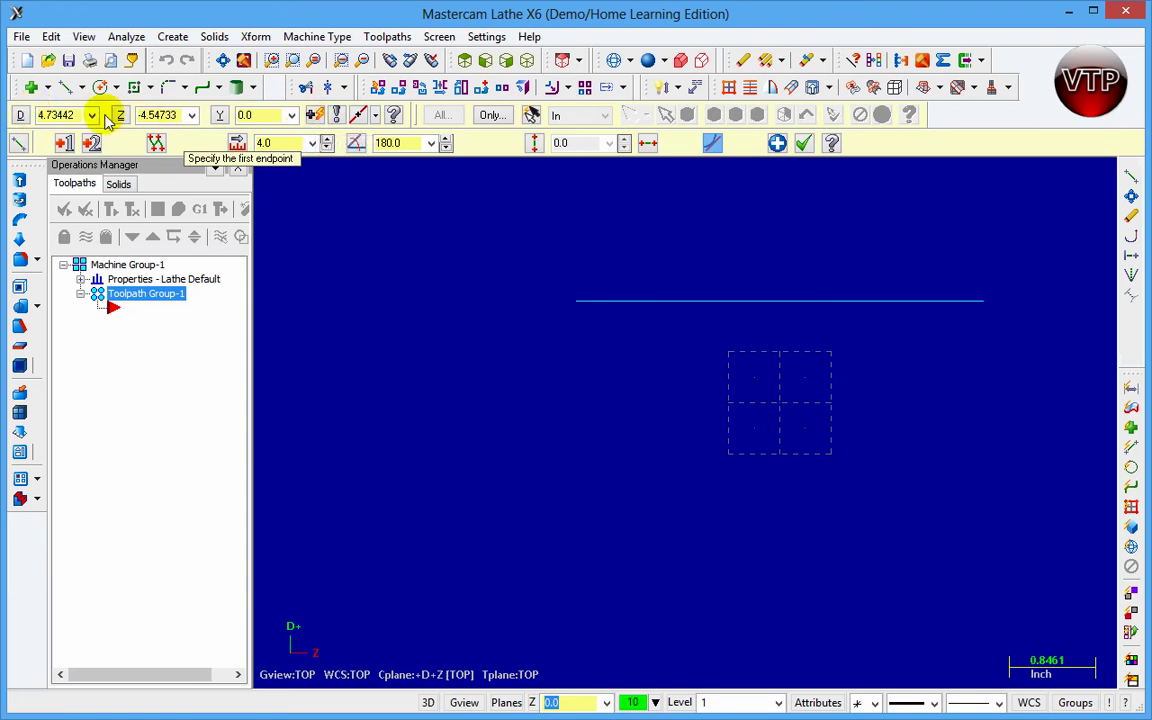
Draw a line from Fast Point 2,2 down to the origin.
{"action": "left_click", "coordinate": [318, 117]}
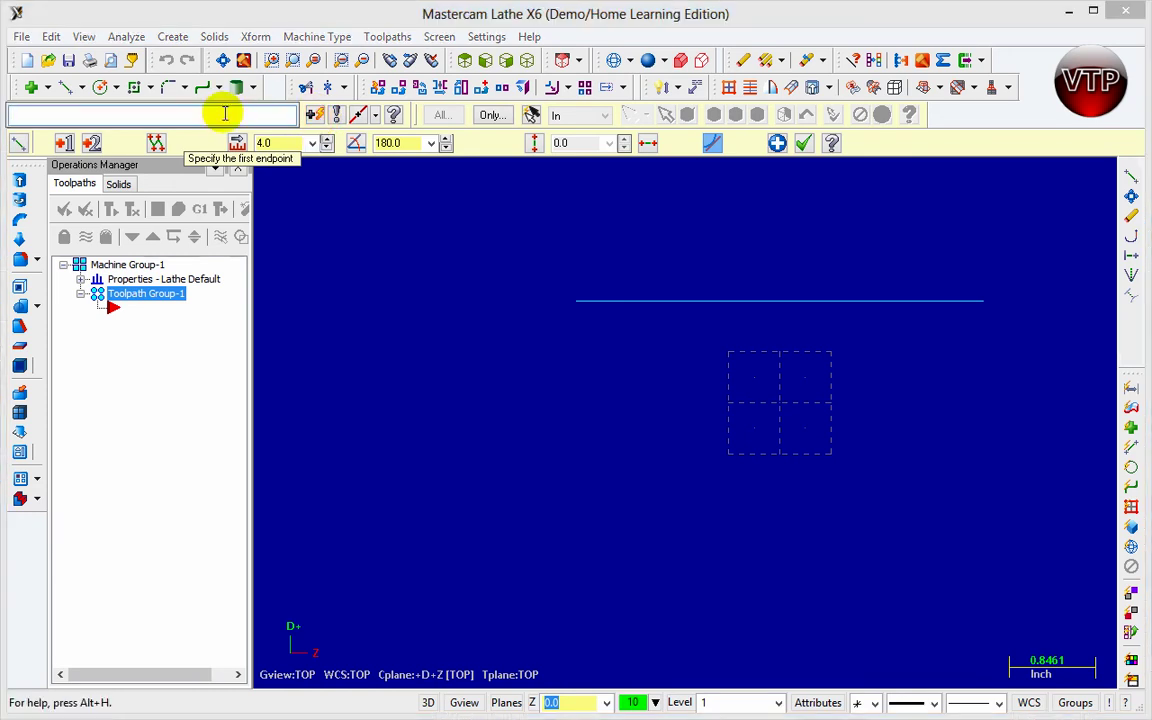
{"action": "type", "text": "2,"}
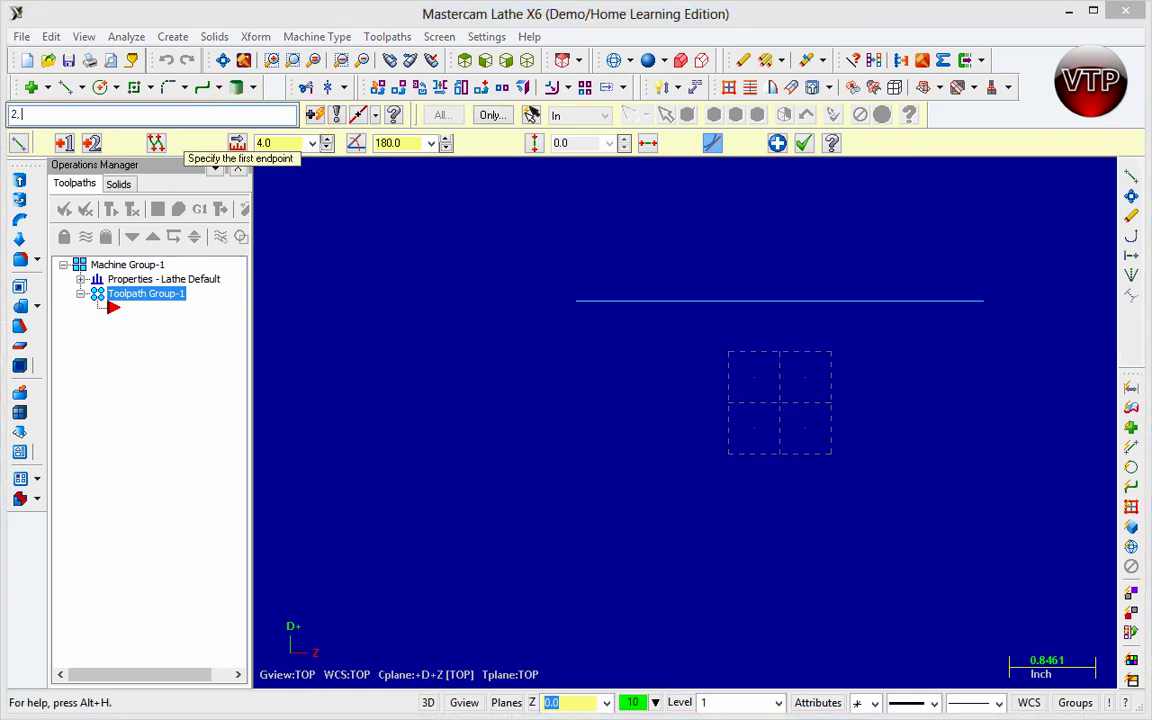
{"action": "key", "text": "Return"}
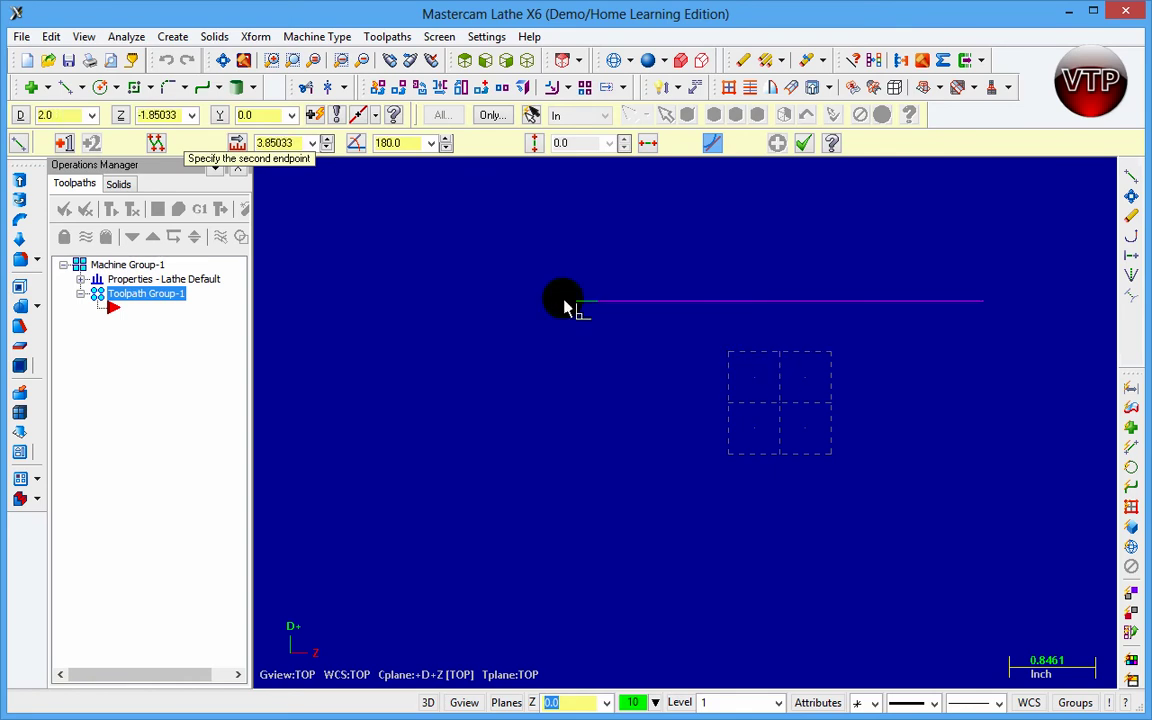
{"action": "left_click", "coordinate": [378, 118]}
{"action": "left_click", "coordinate": [395, 132]}
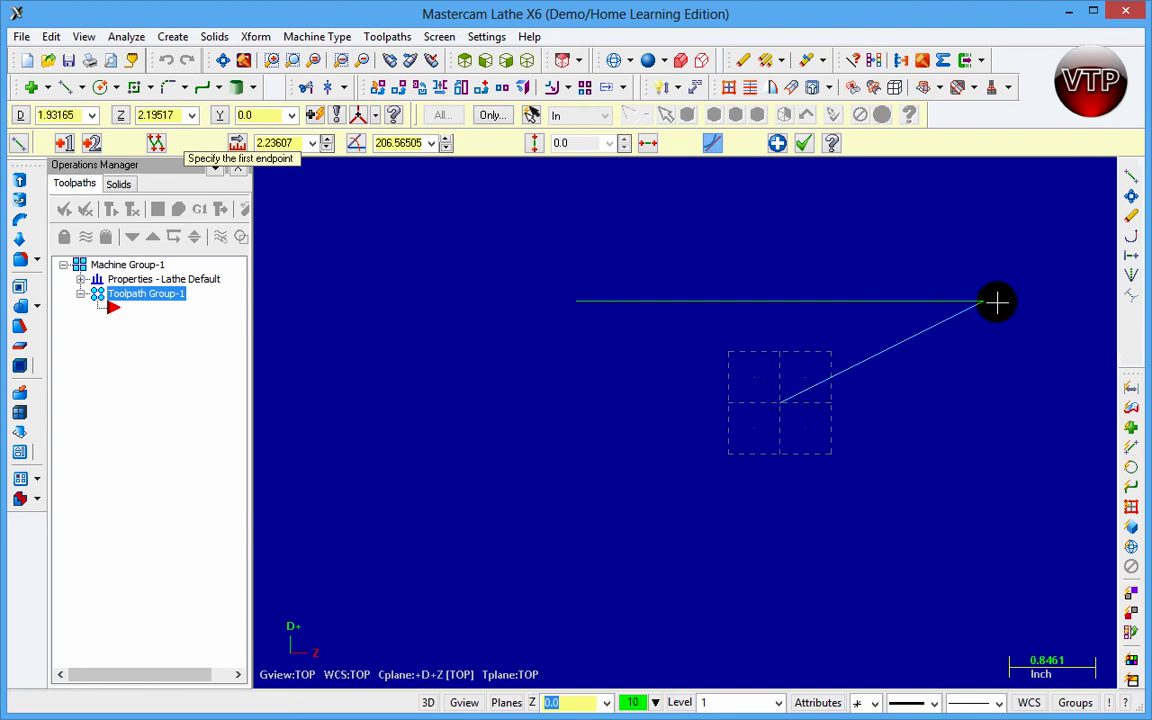
{"action": "left_click", "coordinate": [377, 118]}
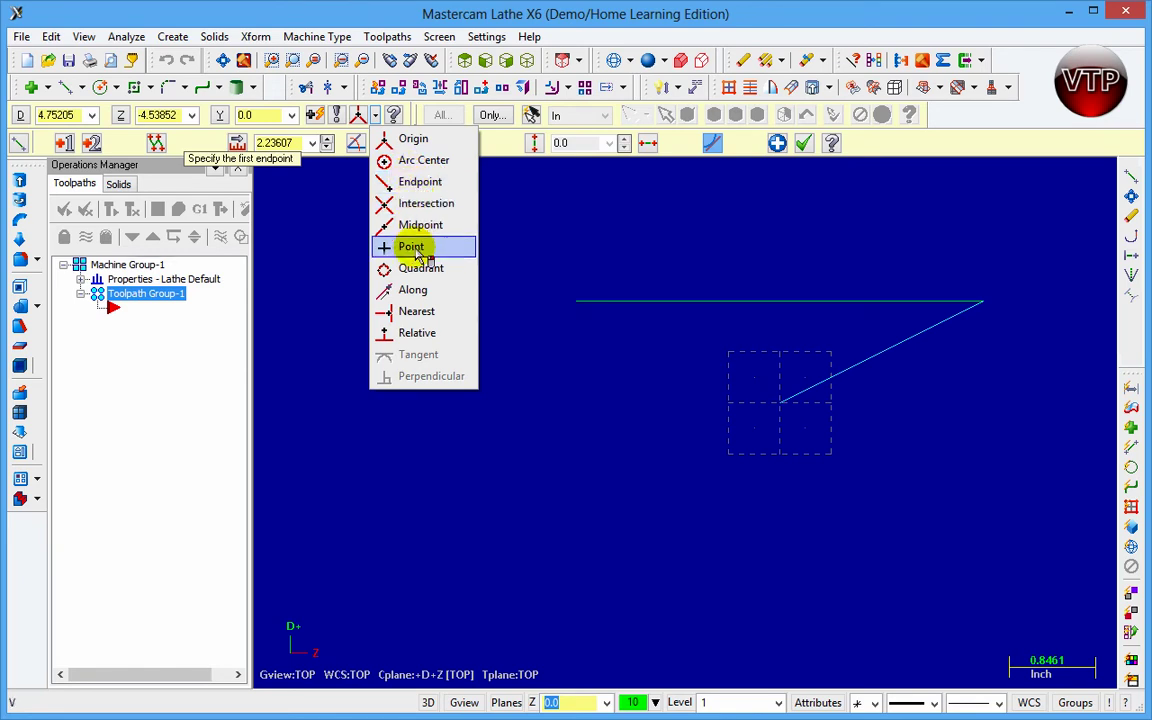
{"action": "left_click", "coordinate": [406, 182]}
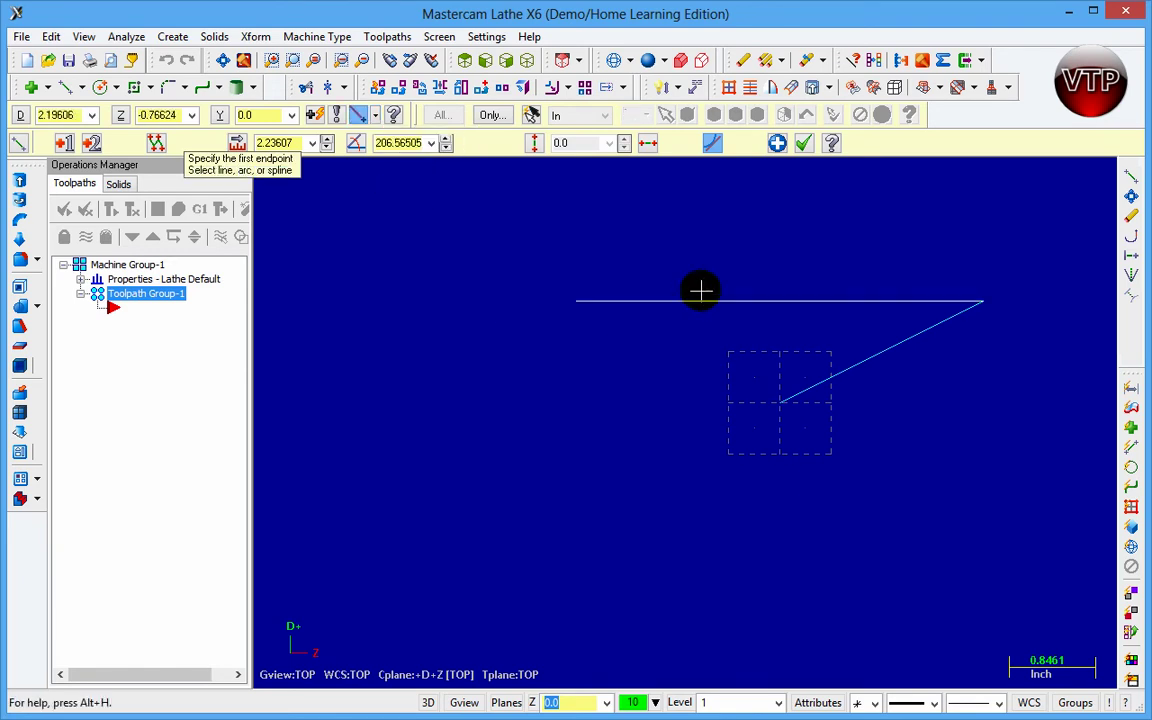
{"action": "left_click", "coordinate": [672, 299]}
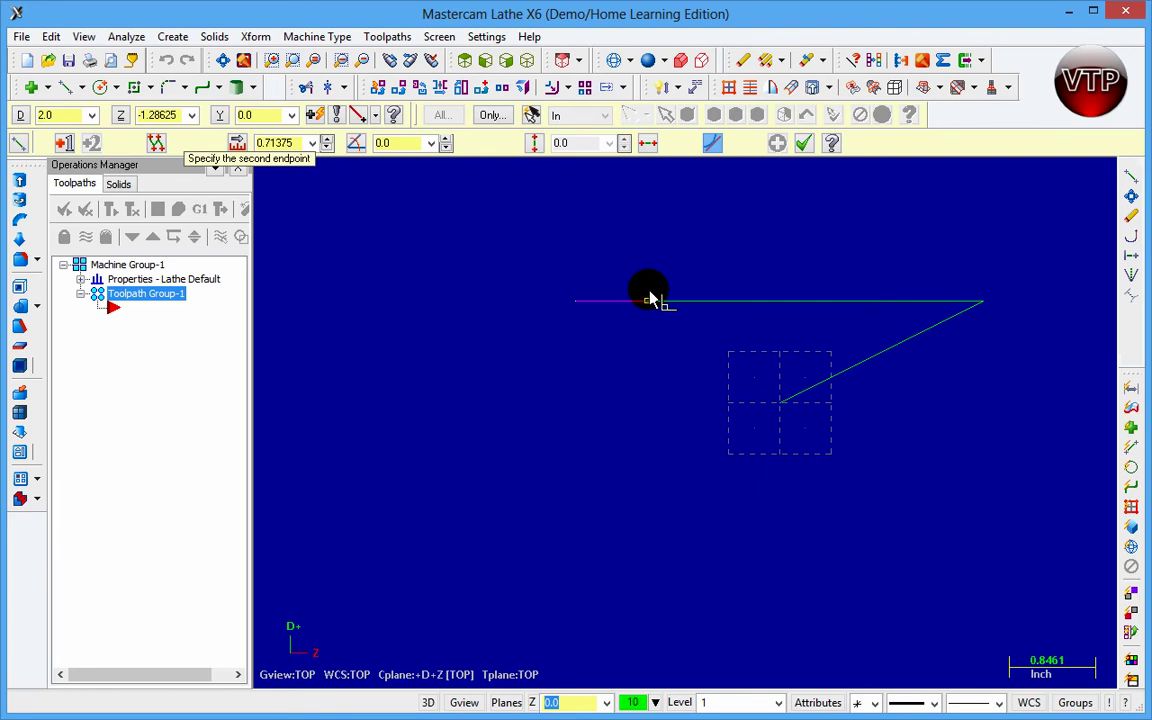
{"action": "left_click", "coordinate": [577, 317]}
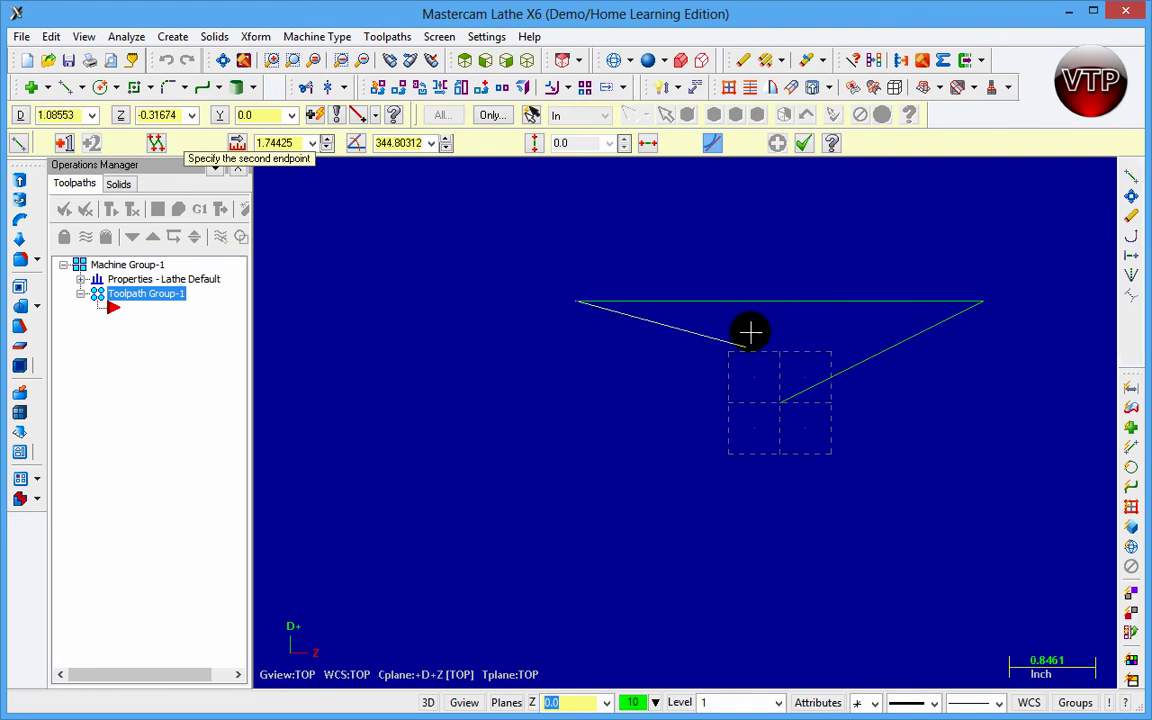
{"action": "left_click", "coordinate": [375, 115]}
{"action": "left_click", "coordinate": [418, 182]}
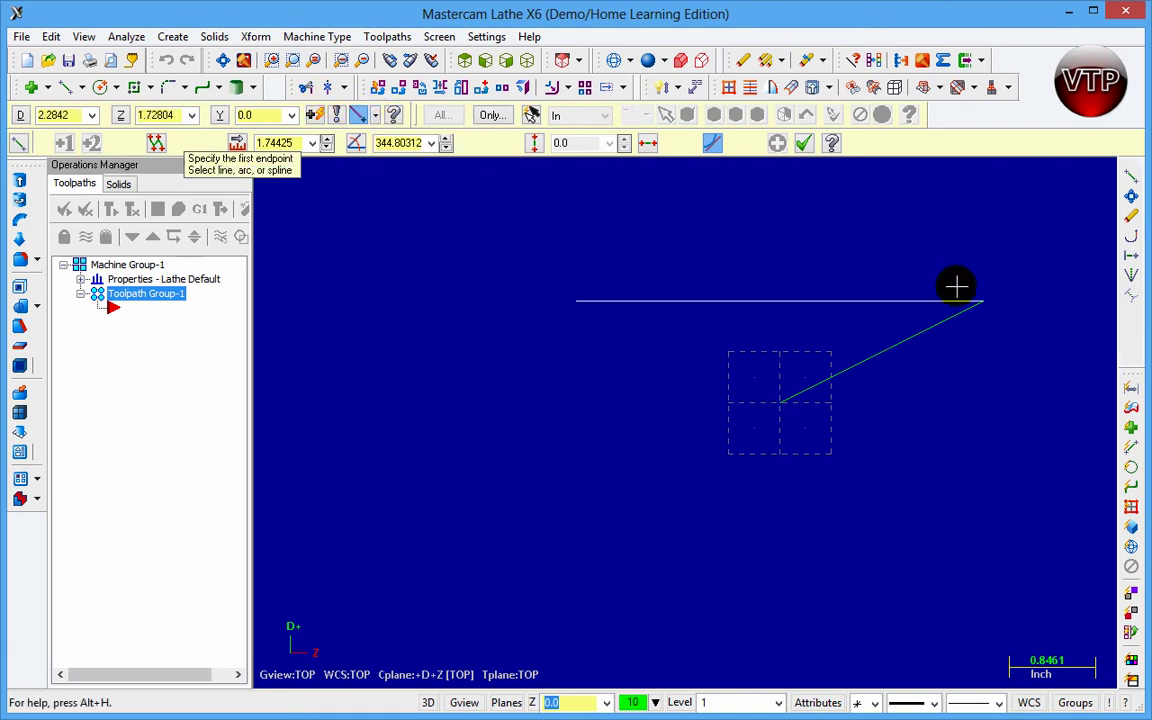
{"action": "left_click", "coordinate": [950, 301]}
{"action": "left_click", "coordinate": [983, 301]}
{"action": "key", "text": "Escape"}
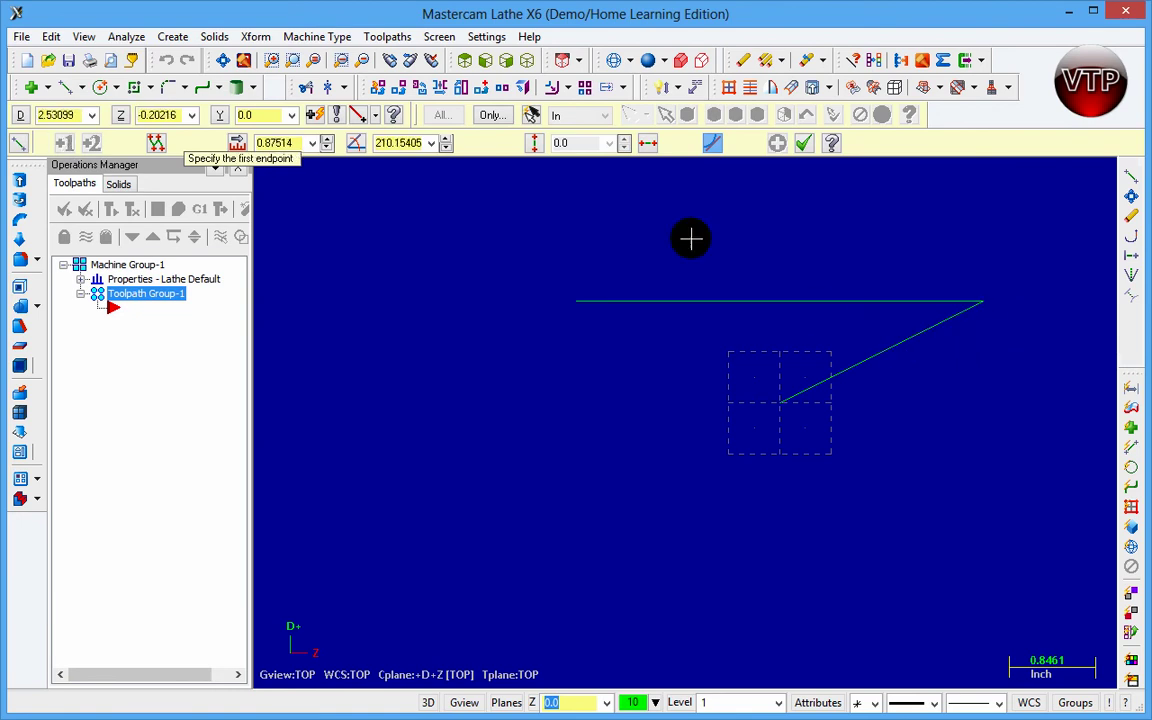
Start a line at the two lines' intersection and end it on the horizontal line.
{"action": "left_click", "coordinate": [375, 116]}
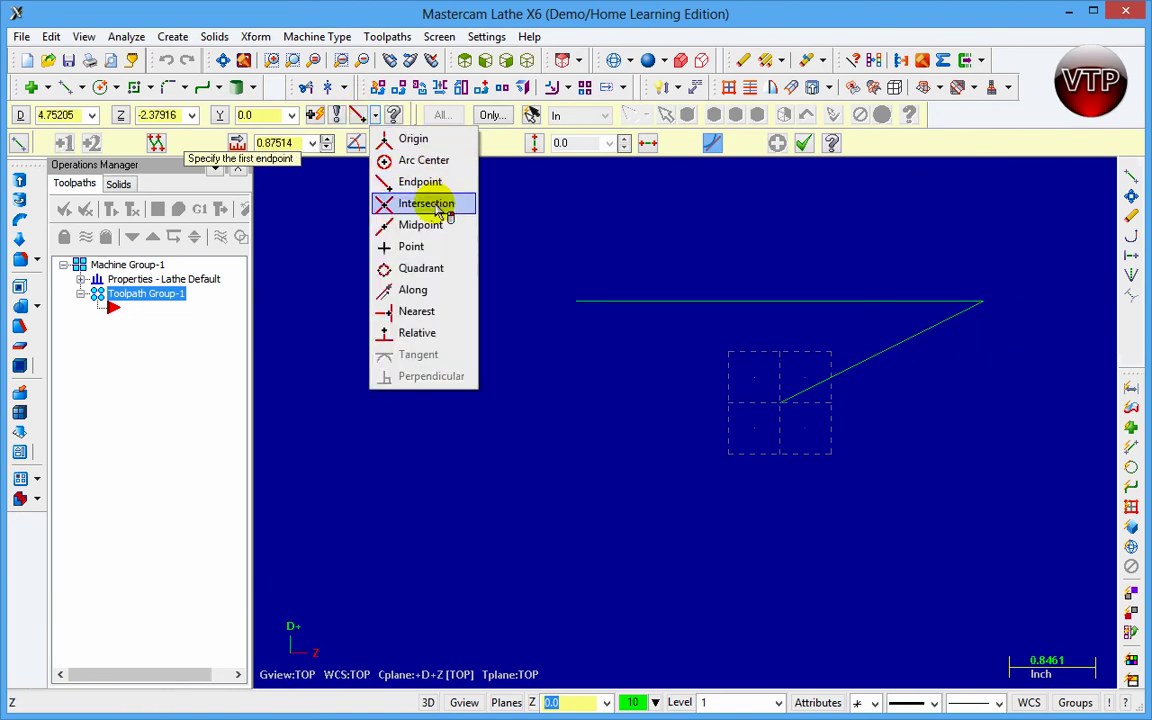
{"action": "left_click", "coordinate": [430, 204]}
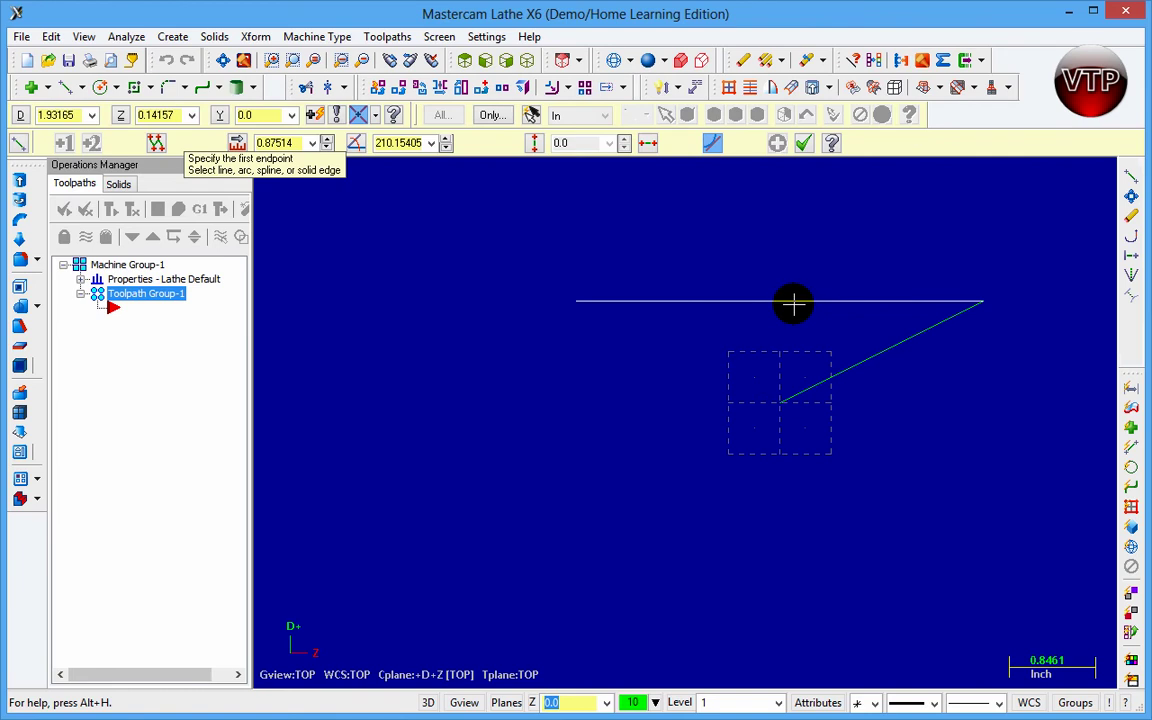
{"action": "left_click", "coordinate": [883, 348]}
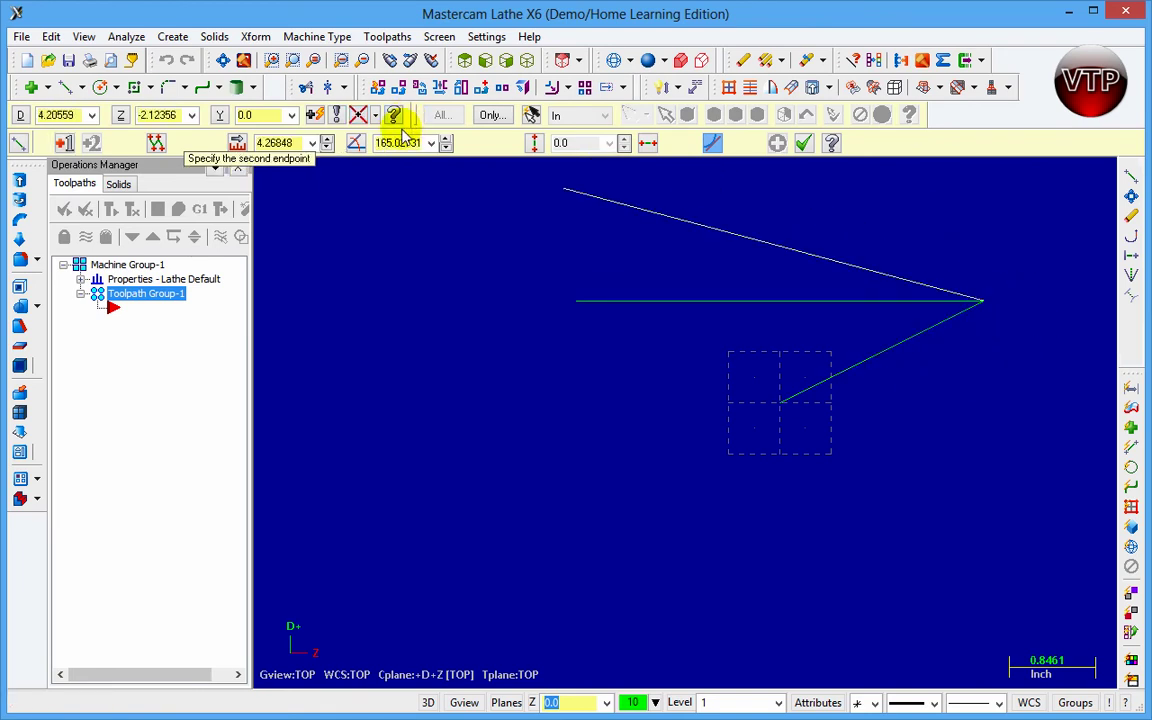
{"action": "left_click", "coordinate": [468, 235]}
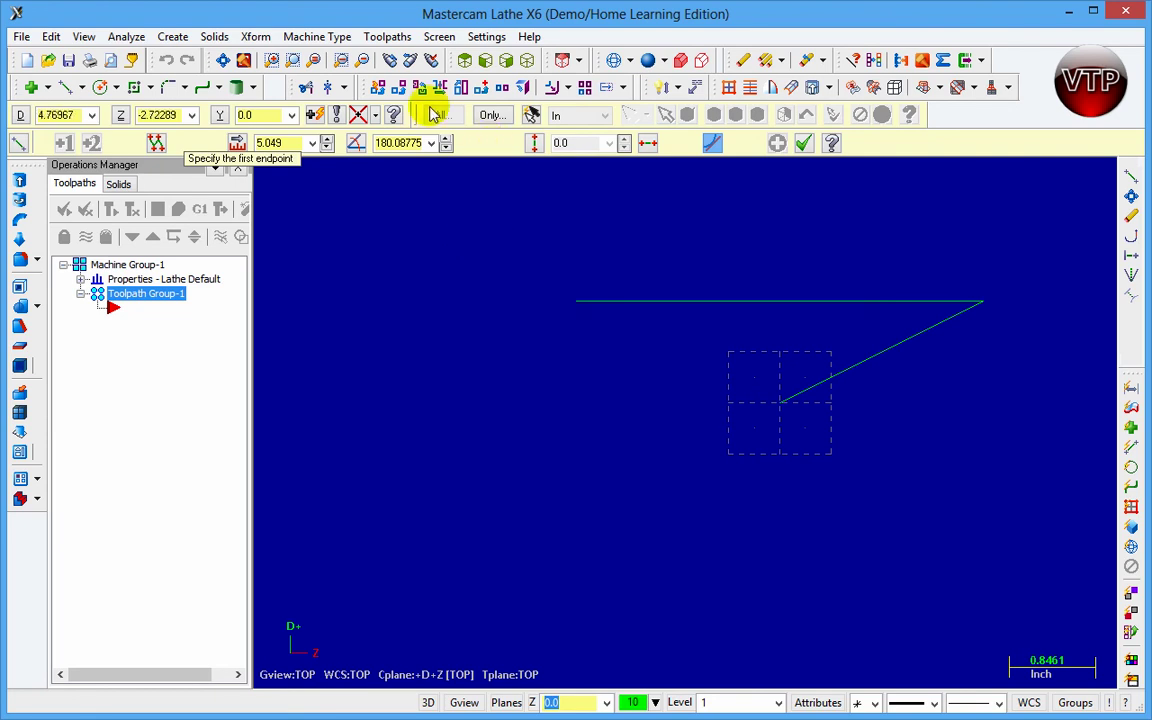
Start a line at the horizontal line's midpoint using Midpoint snap and pick its second endpoint.
{"action": "left_click", "coordinate": [375, 116]}
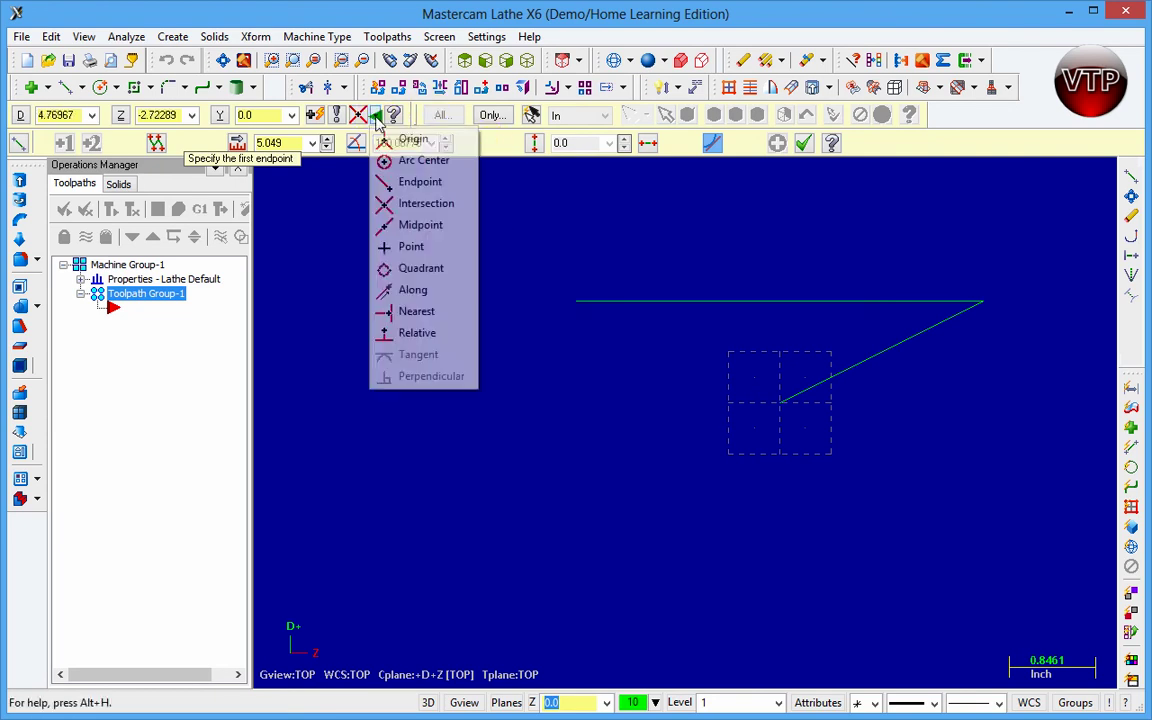
{"action": "left_click", "coordinate": [414, 225]}
{"action": "left_click", "coordinate": [725, 321]}
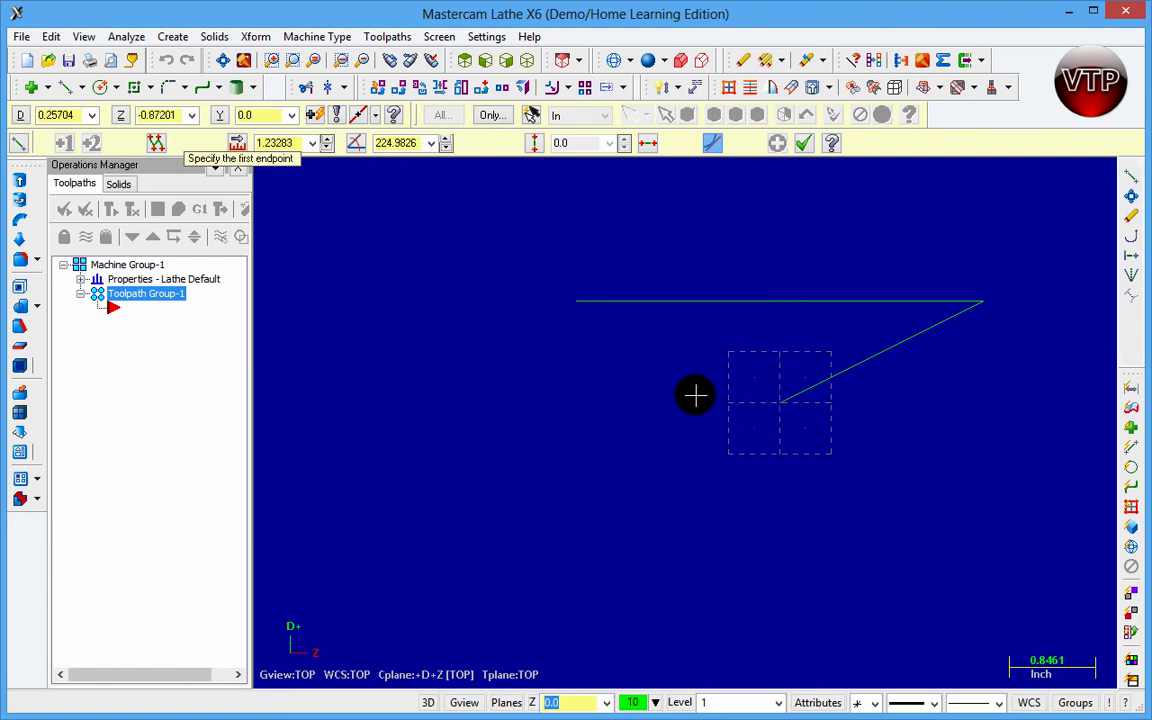
{"action": "left_click", "coordinate": [377, 116]}
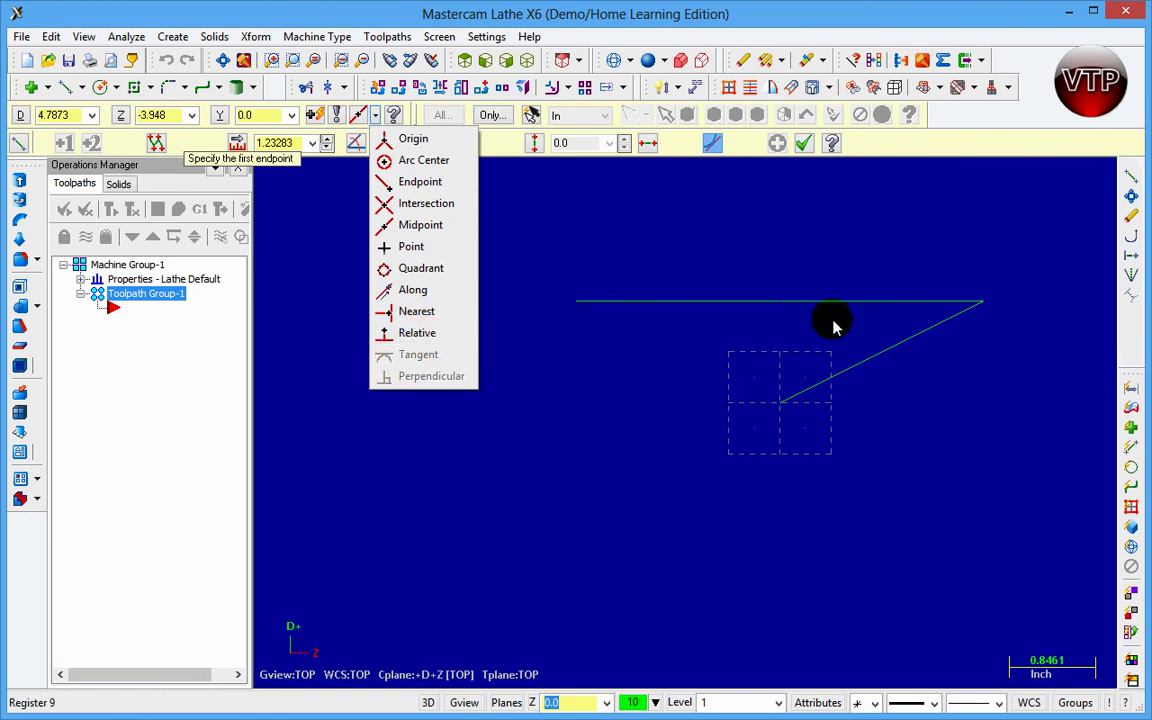
{"action": "left_click", "coordinate": [610, 260]}
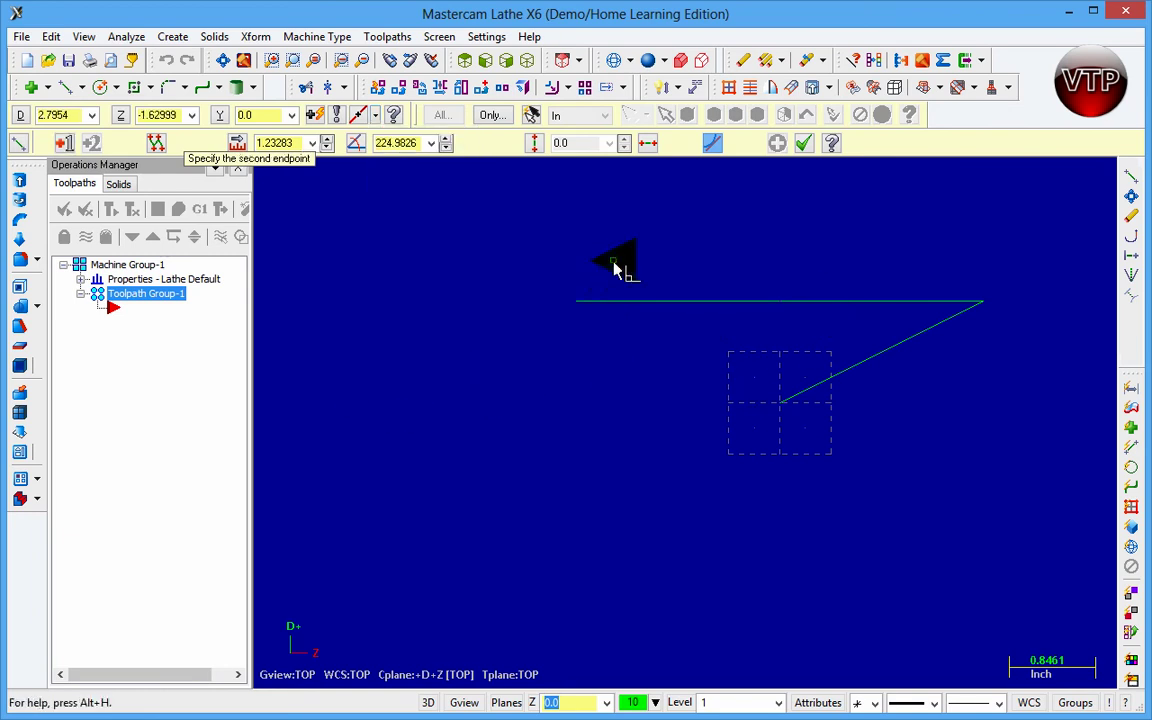
{"action": "left_click", "coordinate": [478, 249]}
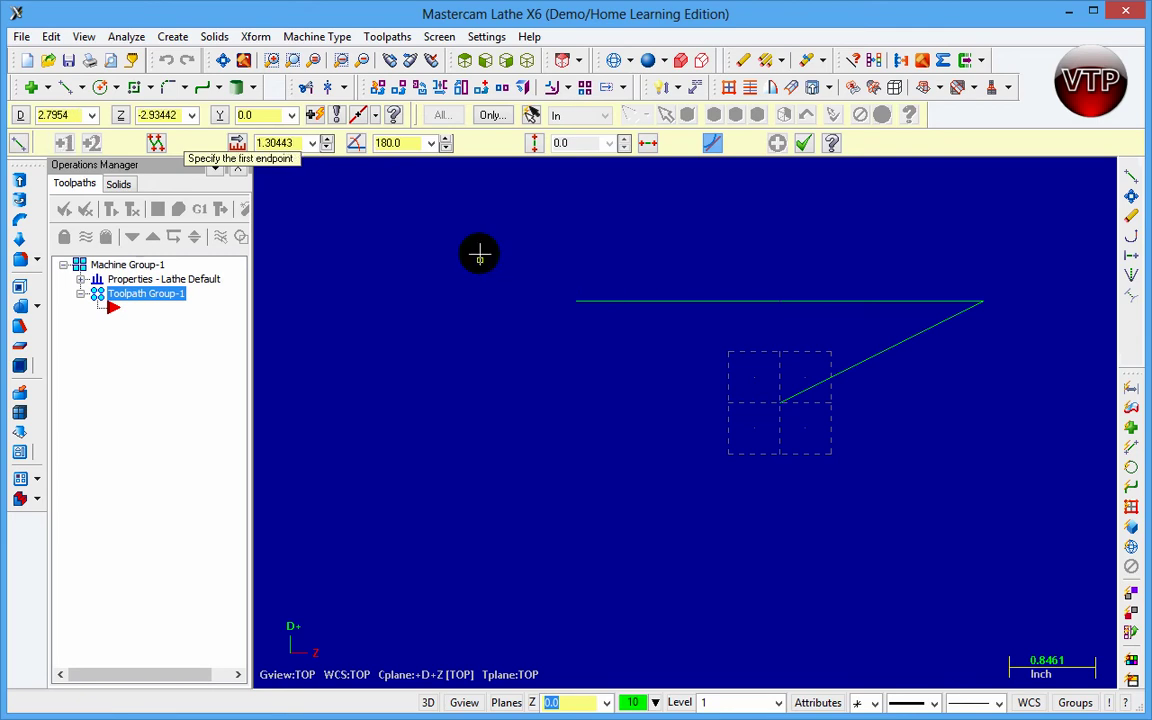
Enable every snap type in AutoCursor Config and confirm with OK.
{"action": "left_click", "coordinate": [340, 116]}
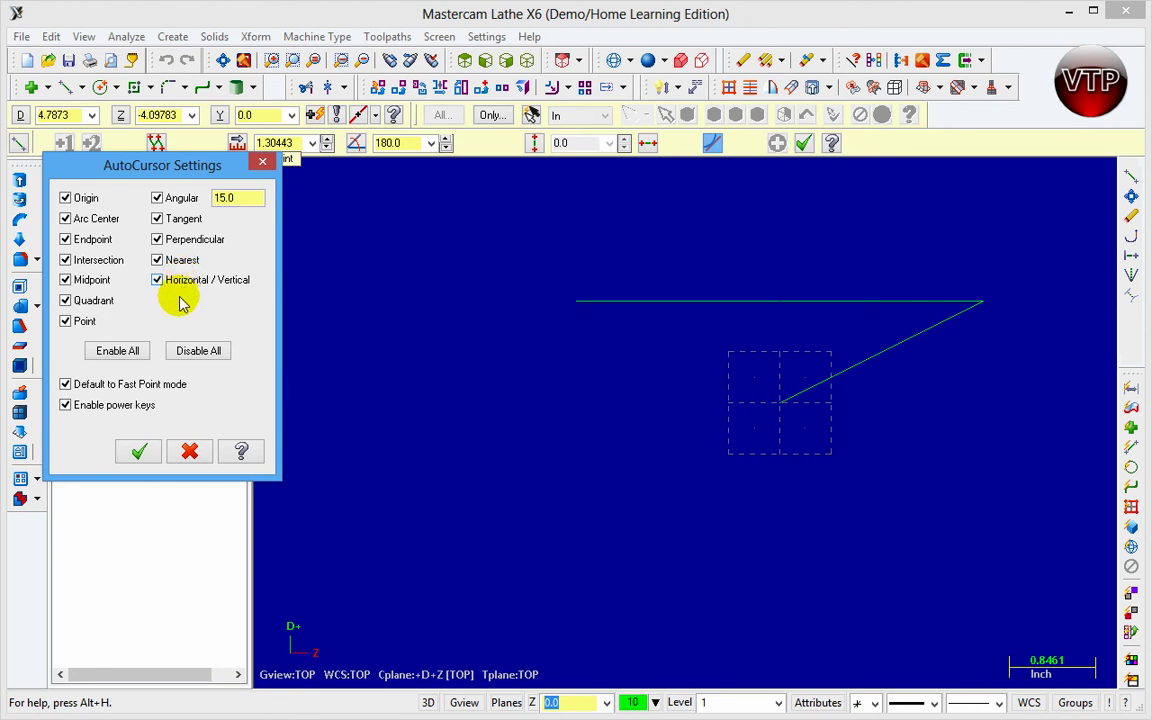
{"action": "left_click", "coordinate": [140, 452]}
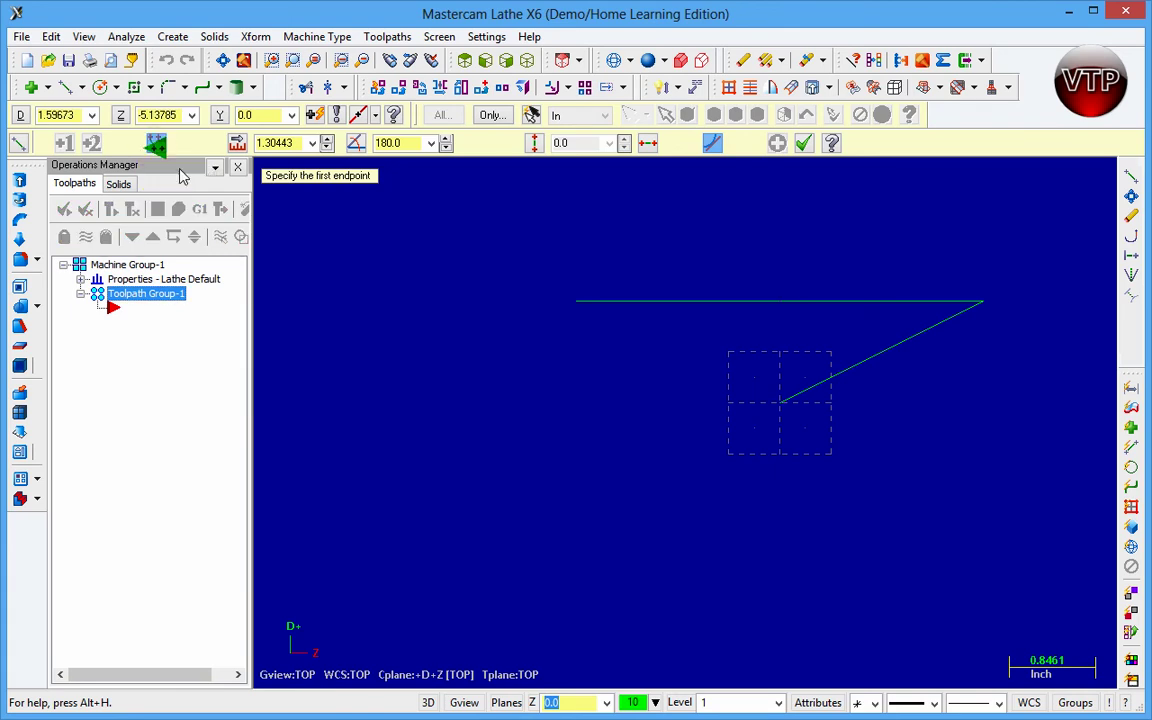
{"action": "left_click", "coordinate": [467, 335]}
Chain lines through four more points back to the start, closing the six-sided outline.
{"action": "left_click", "coordinate": [572, 384]}
{"action": "left_click", "coordinate": [572, 480]}
{"action": "left_click", "coordinate": [660, 458]}
{"action": "left_click", "coordinate": [637, 356]}
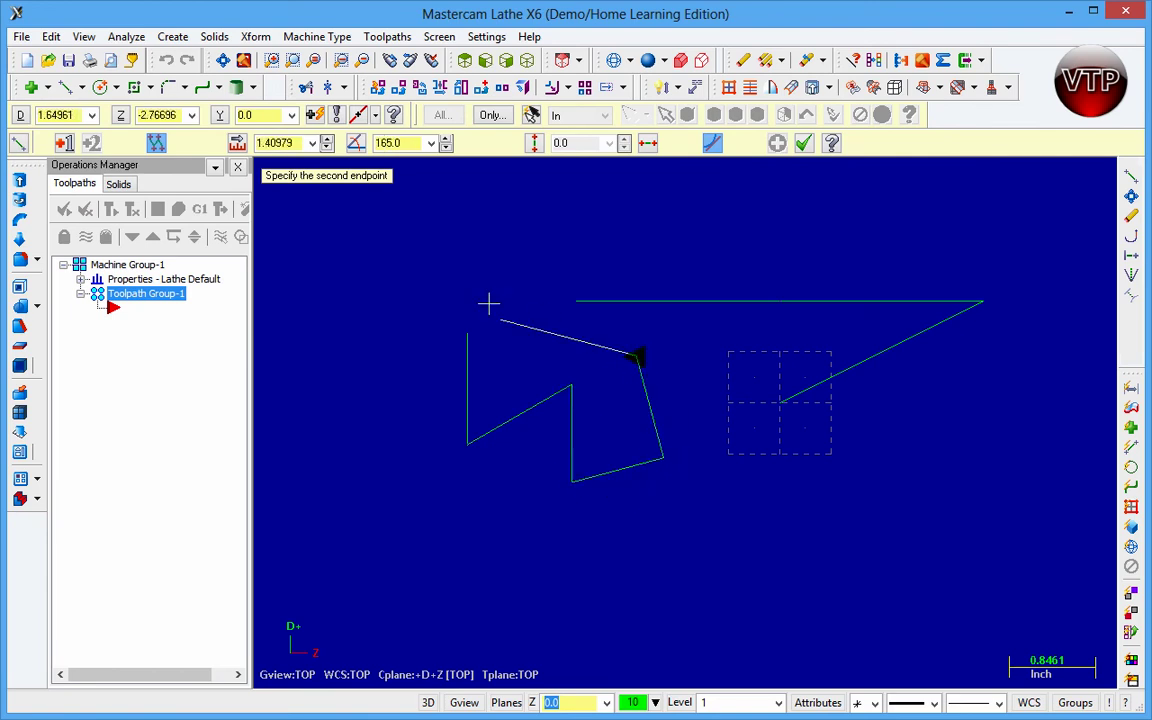
{"action": "left_click", "coordinate": [467, 335]}
{"action": "key", "text": "Escape"}
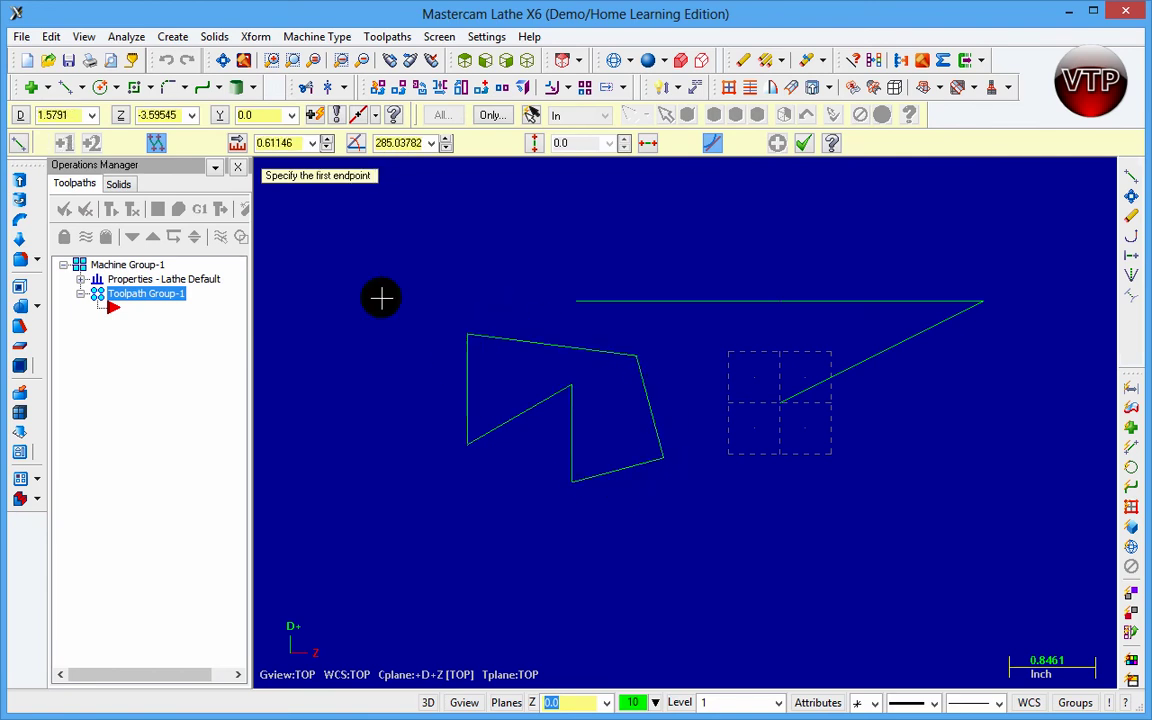
Return to single-line mode and draw a horizontal line above the outline.
{"action": "left_click", "coordinate": [157, 143]}
{"action": "left_click", "coordinate": [460, 247]}
{"action": "left_click", "coordinate": [683, 247]}
Draw a line of Length 1 at Angle 45° above the horizontal line.
{"action": "left_click", "coordinate": [589, 287]}
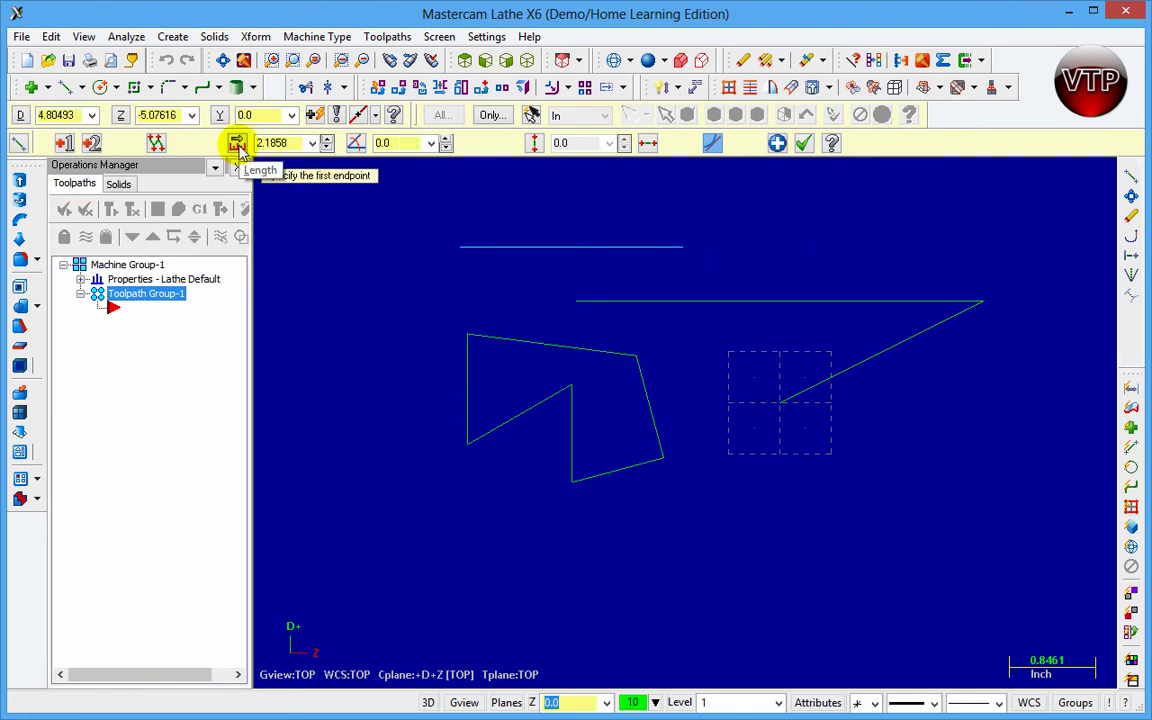
{"action": "left_click", "coordinate": [642, 207]}
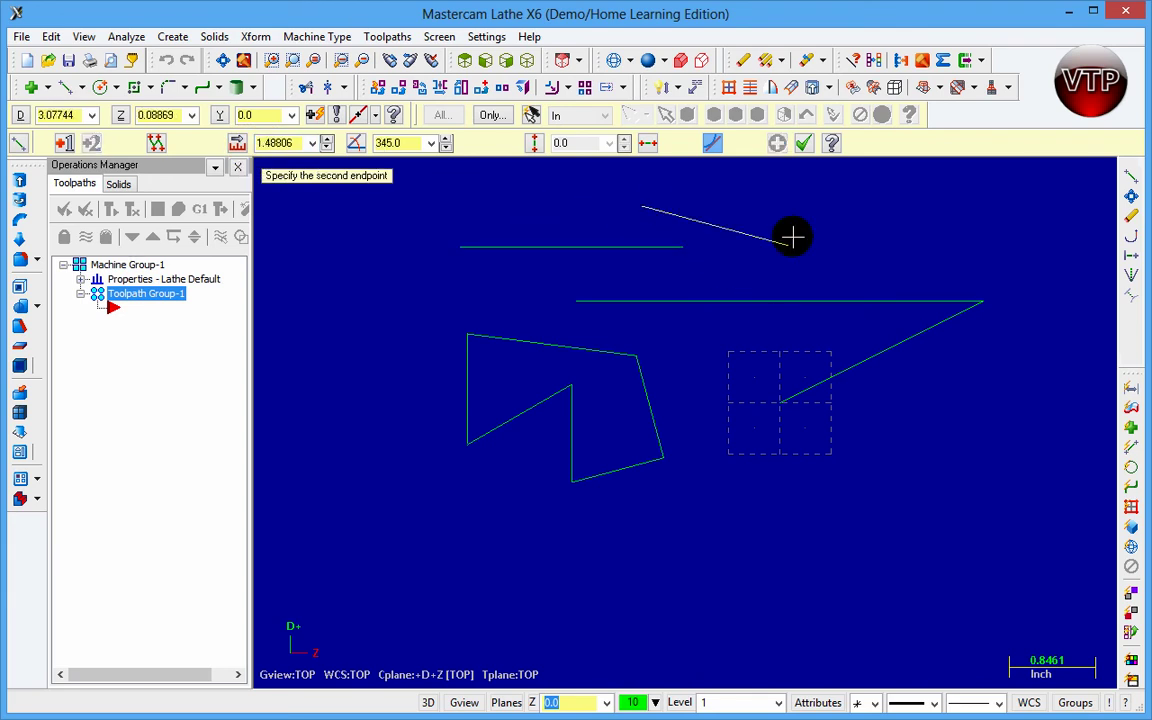
{"action": "left_click", "coordinate": [276, 143]}
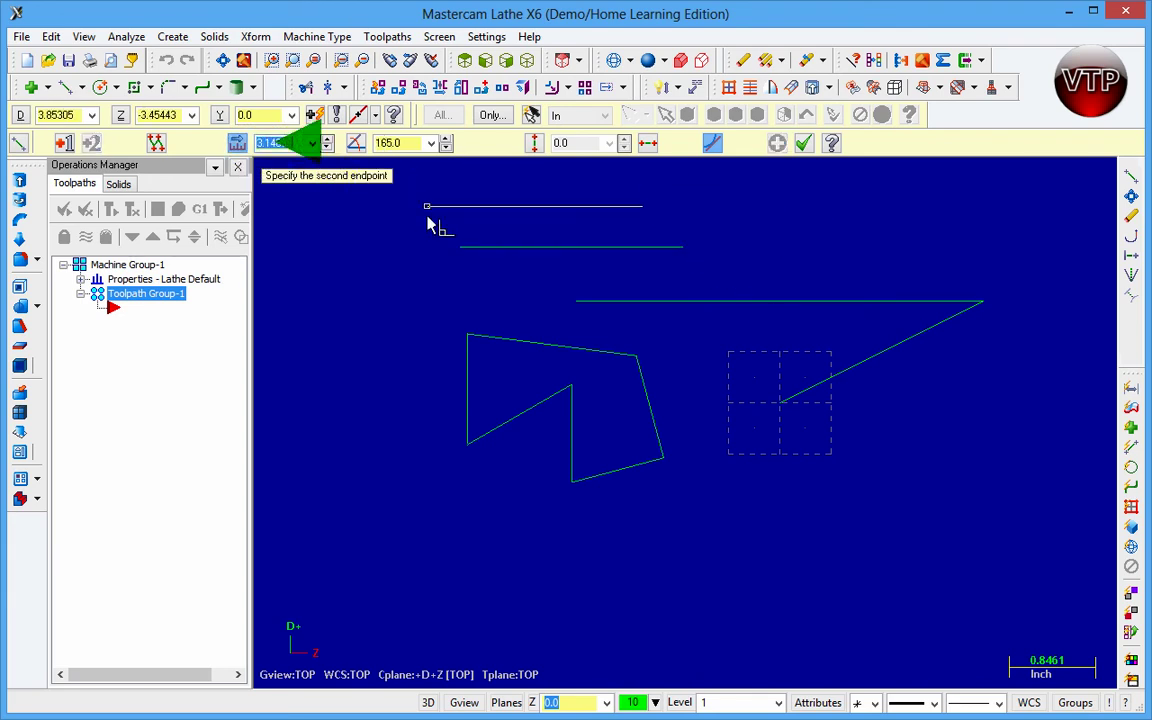
{"action": "type", "text": "1"}
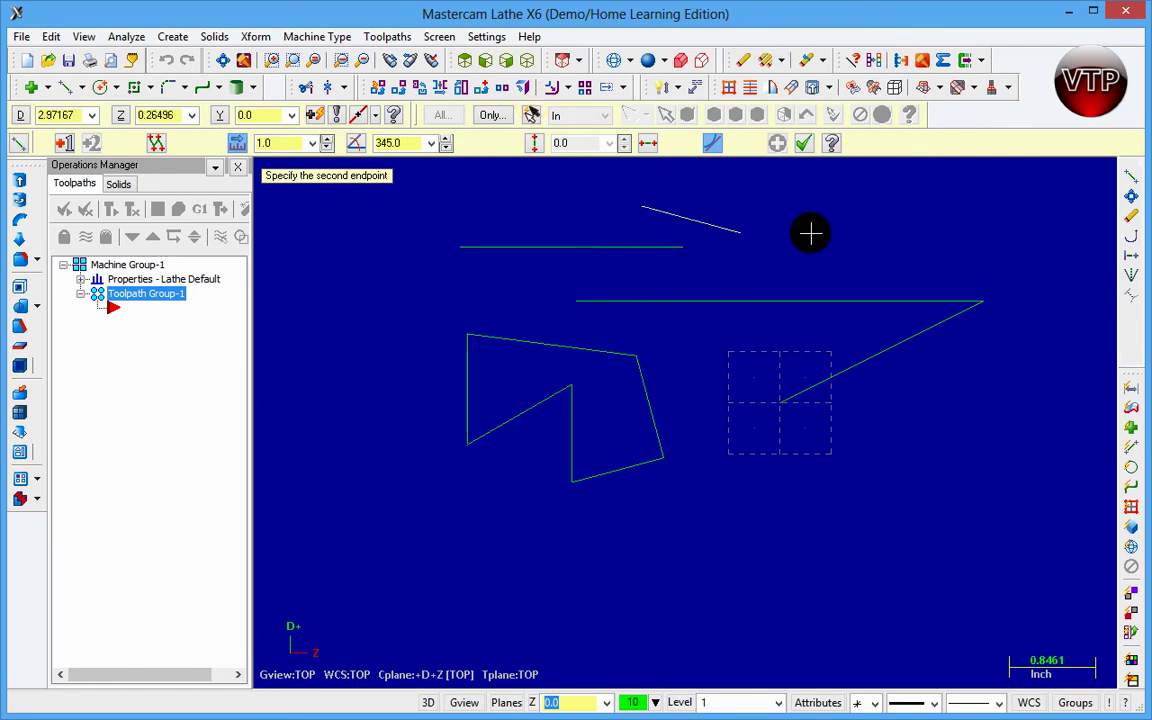
{"action": "left_click", "coordinate": [388, 143]}
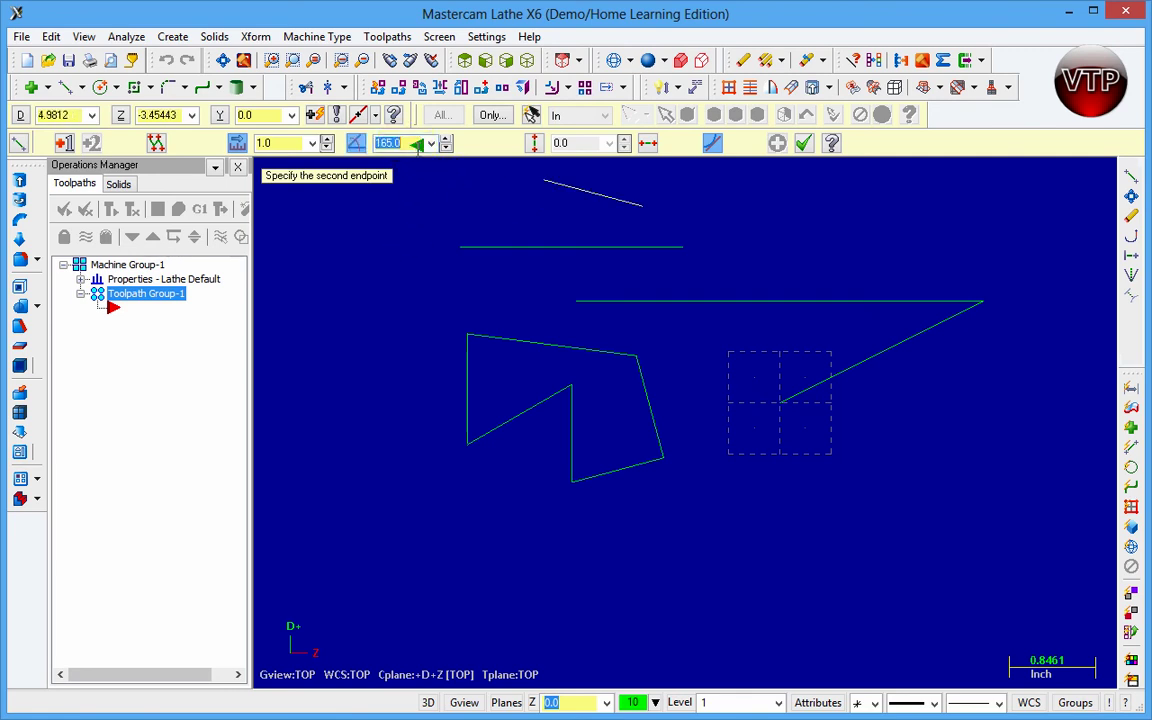
{"action": "type", "text": "45"}
{"action": "key", "text": "Return"}
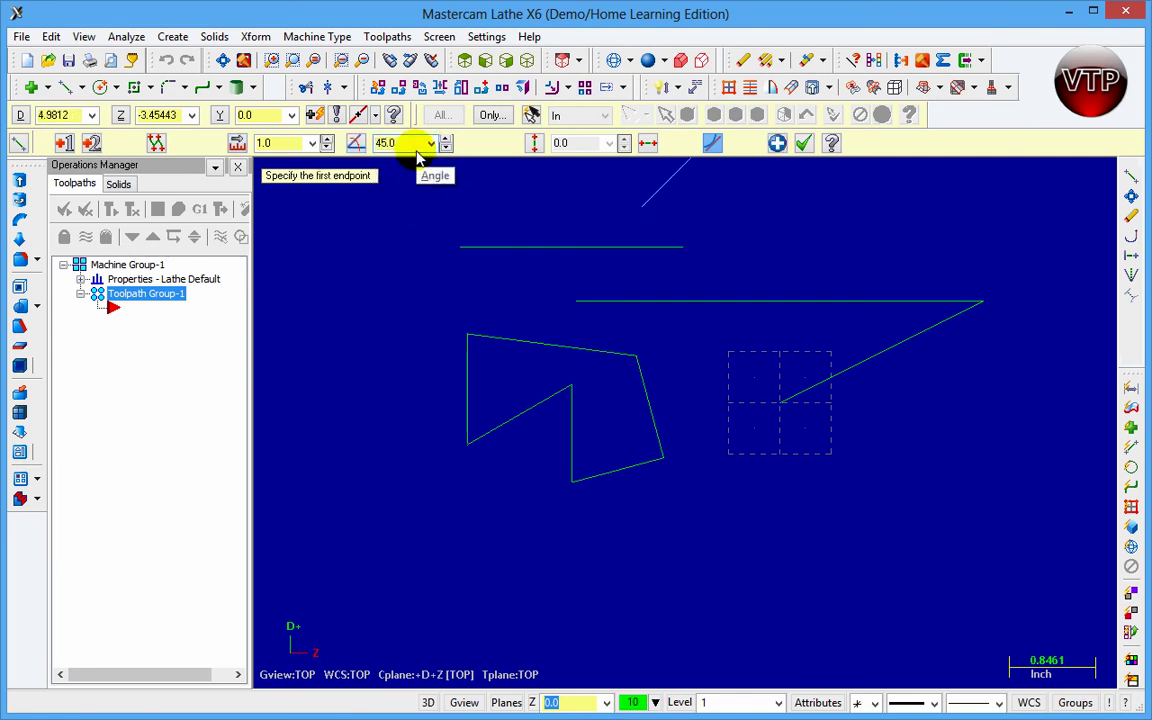
Fit the whole drawing to the screen, then zoom out slightly for margin.
{"action": "scroll", "coordinate": [779, 193], "scroll_direction": "down", "scroll_amount": 5}
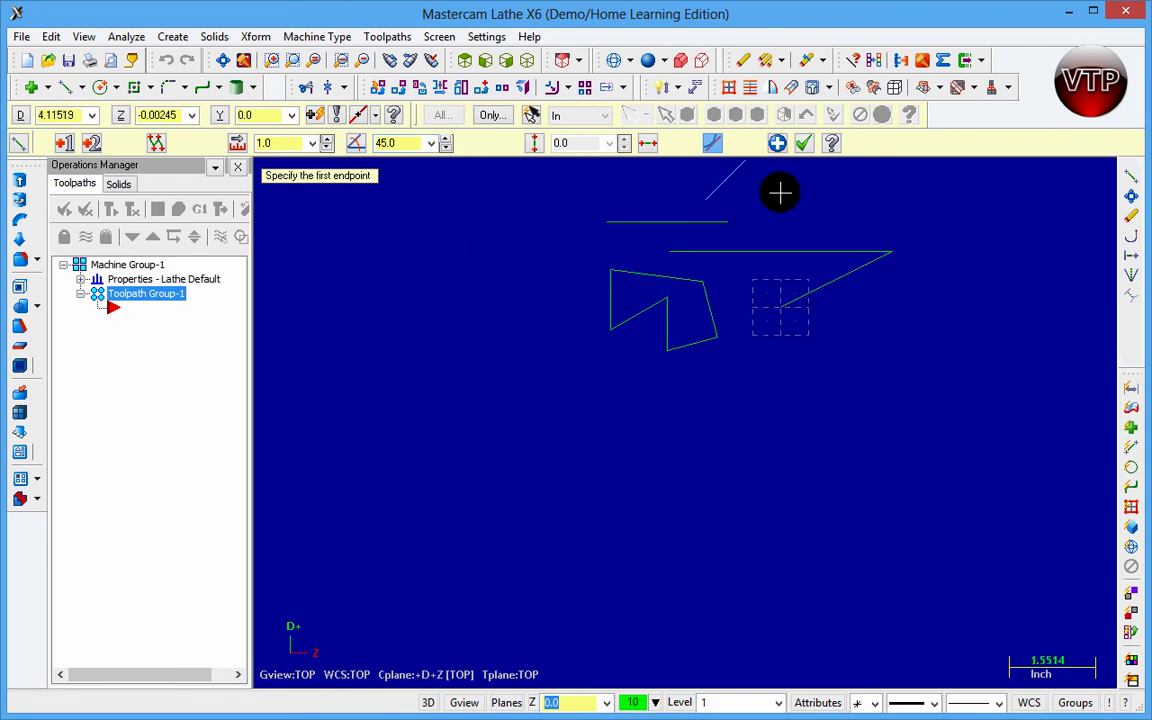
{"action": "scroll", "coordinate": [765, 165], "scroll_direction": "up", "scroll_amount": 1}
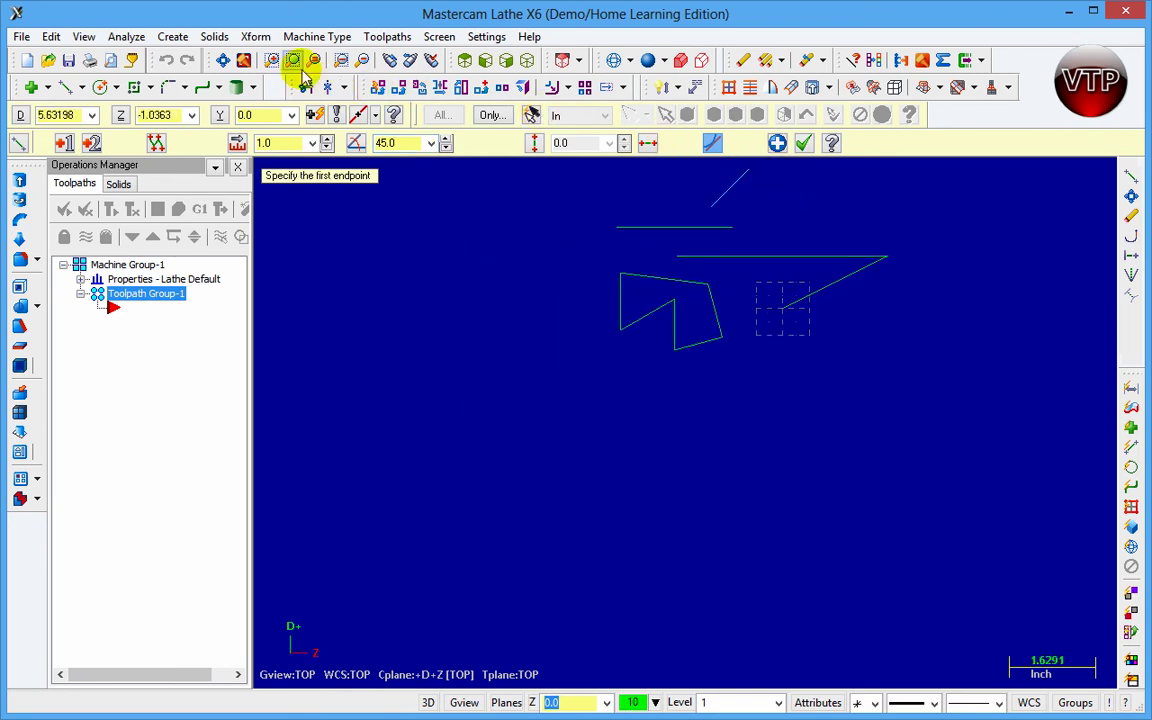
{"action": "left_click", "coordinate": [223, 61]}
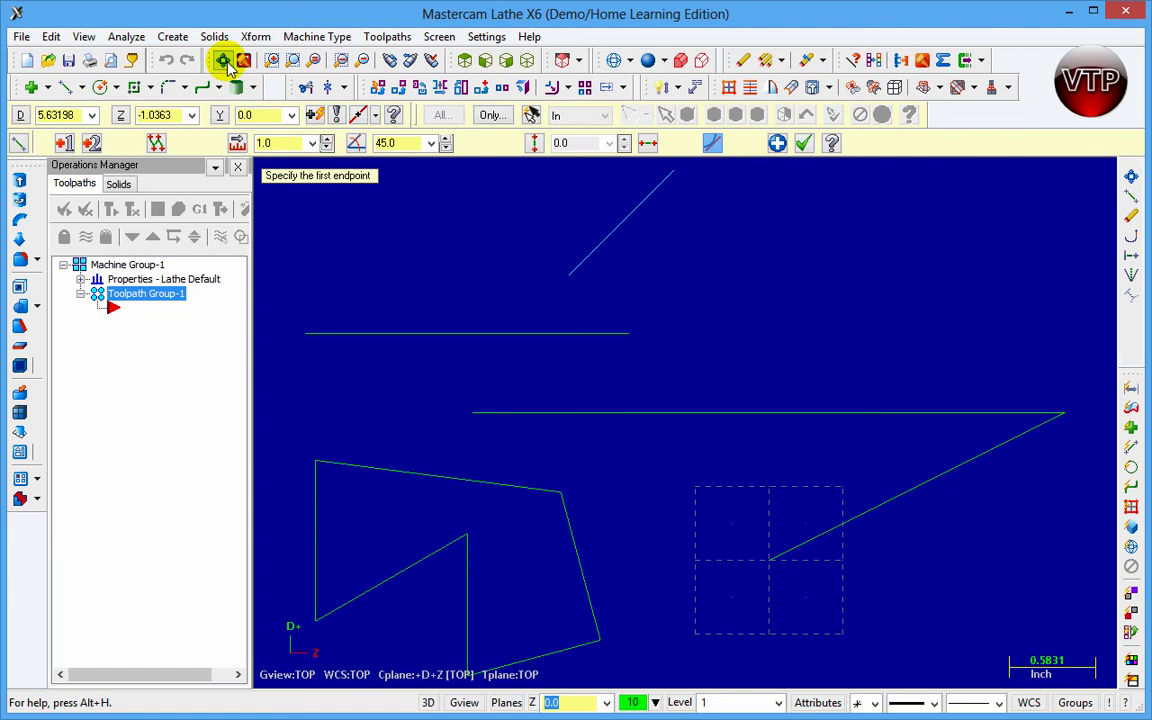
{"action": "scroll", "coordinate": [750, 385], "scroll_direction": "down", "scroll_amount": 3}
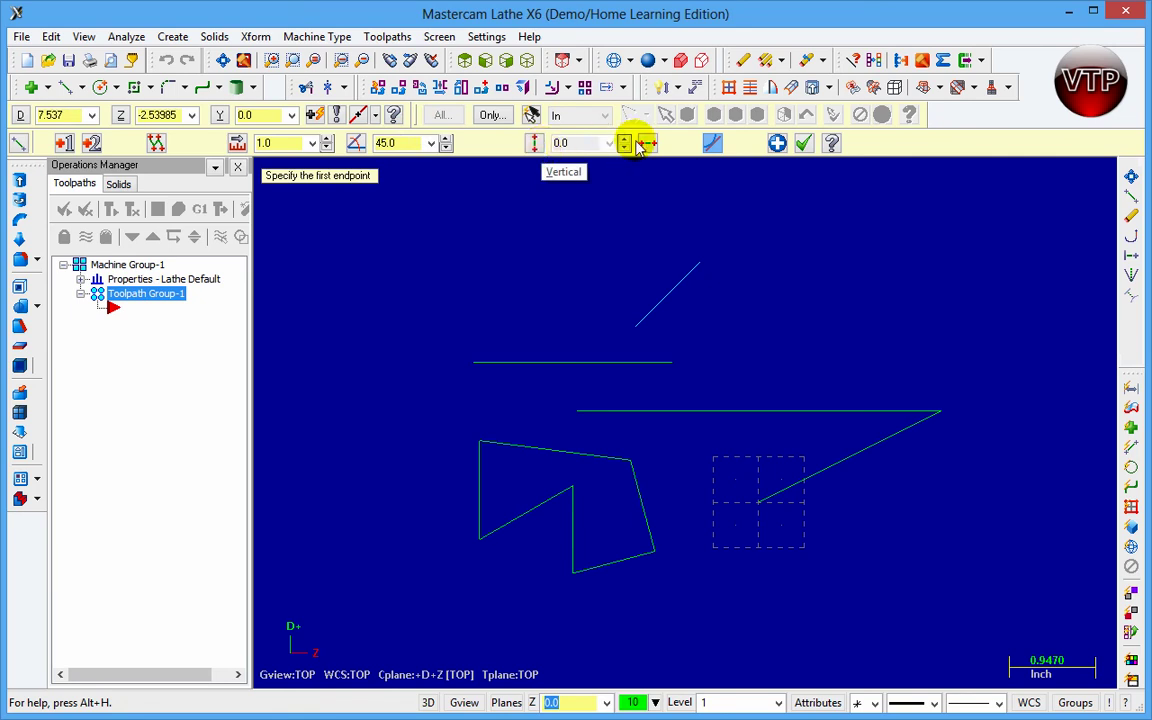
Switch line mode from Vertical to Horizontal, discarding the started vertical line.
{"action": "left_click", "coordinate": [535, 146]}
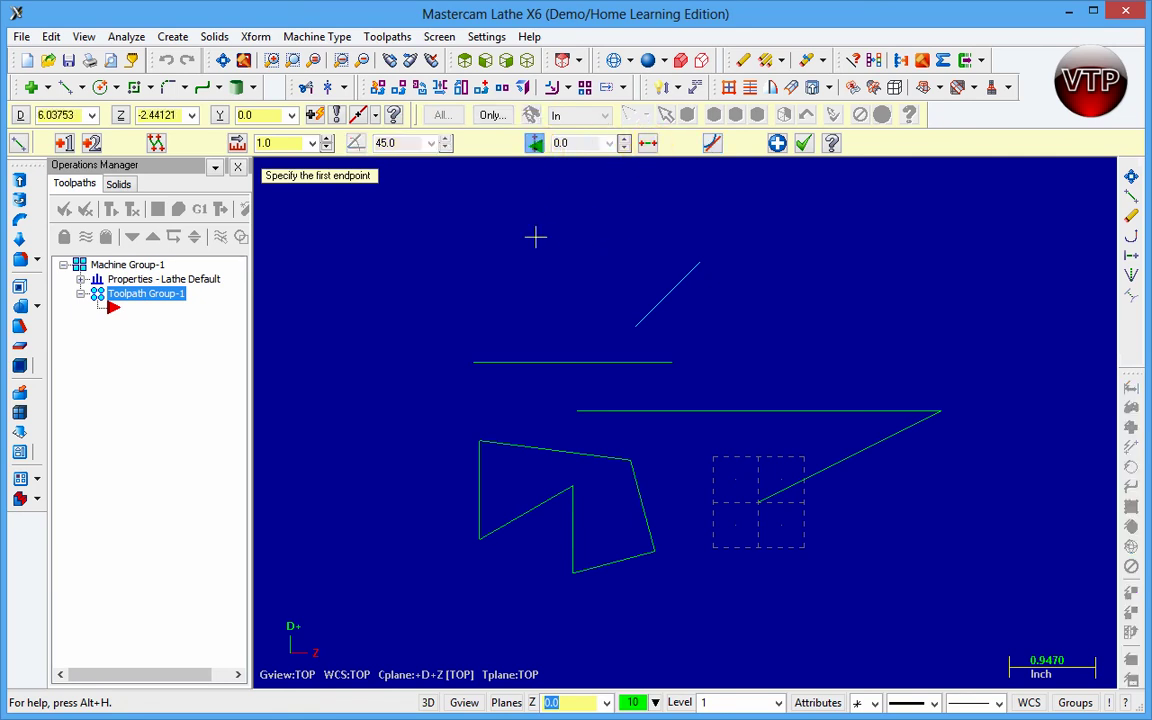
{"action": "left_click", "coordinate": [571, 364]}
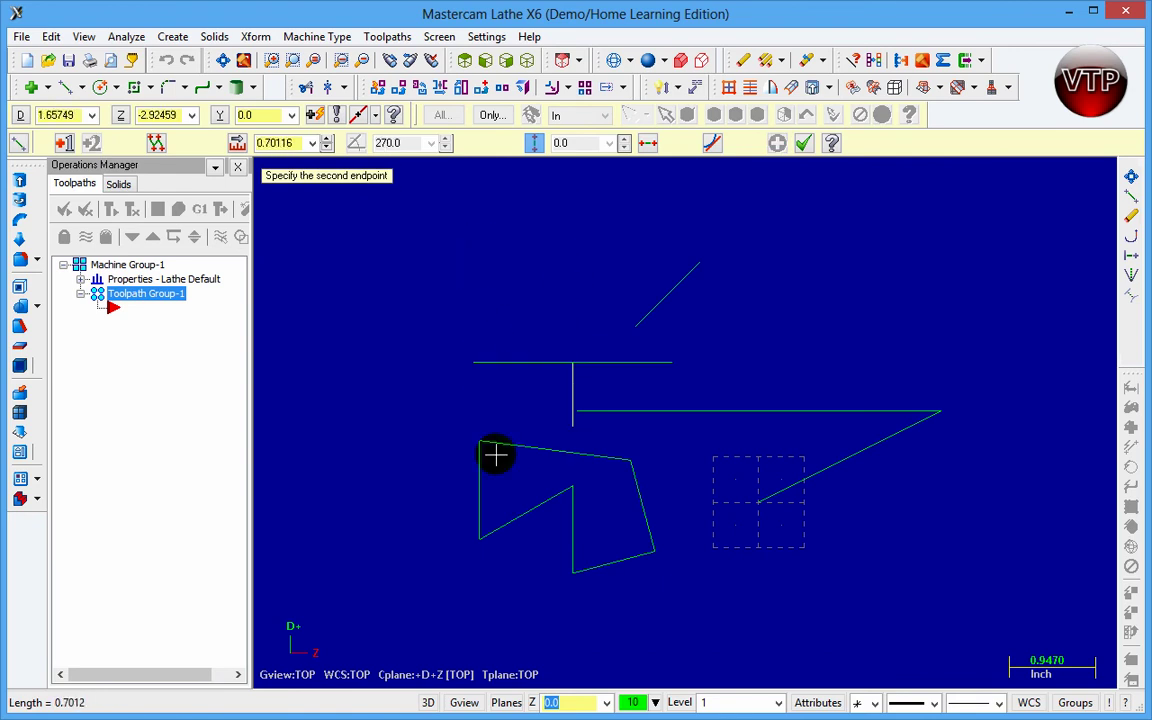
{"action": "left_click", "coordinate": [648, 146]}
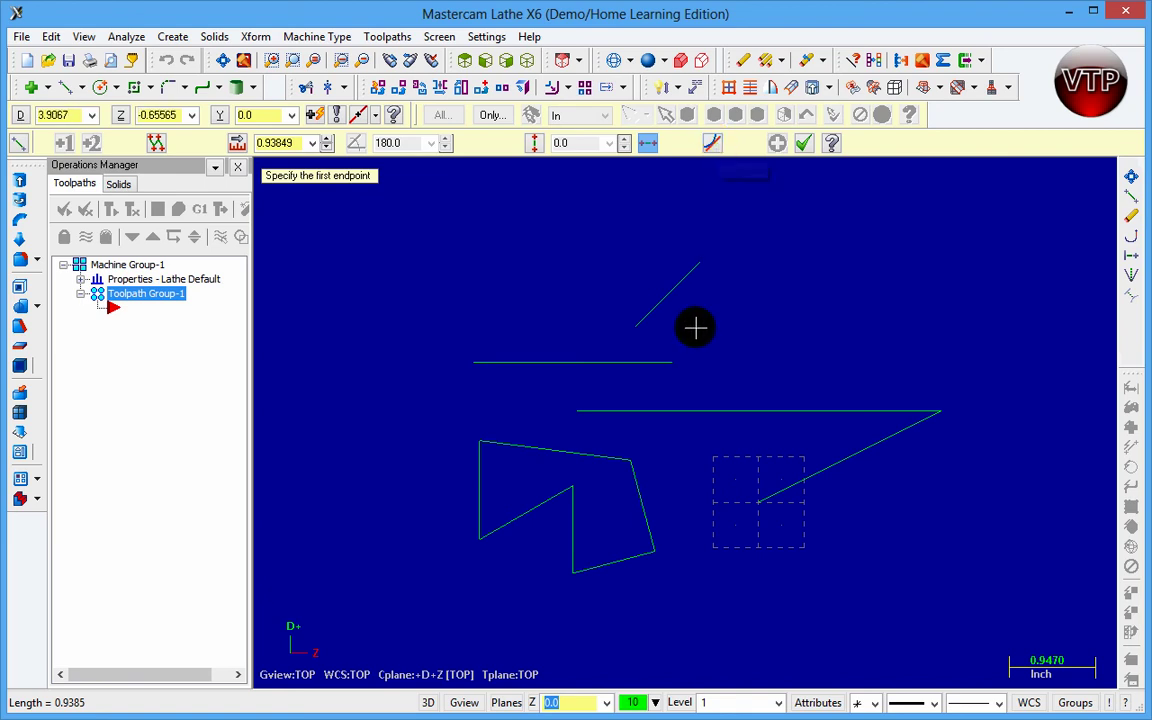
{"action": "left_click", "coordinate": [712, 145]}
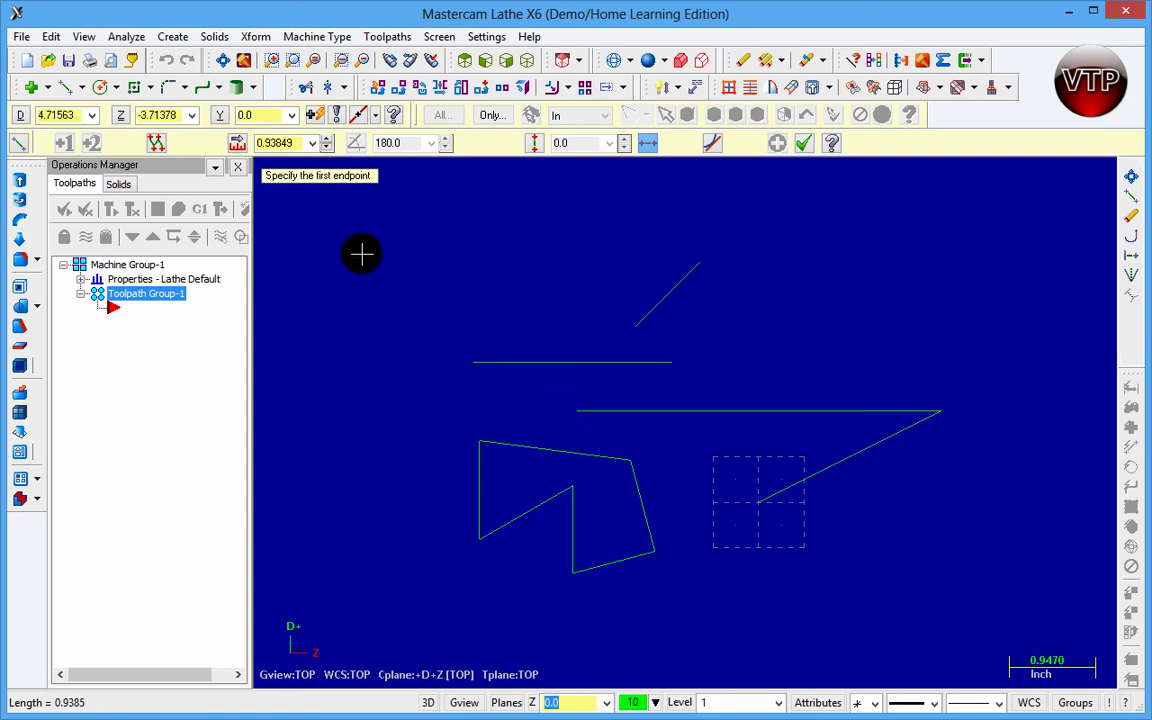
{"action": "left_click", "coordinate": [82, 88]}
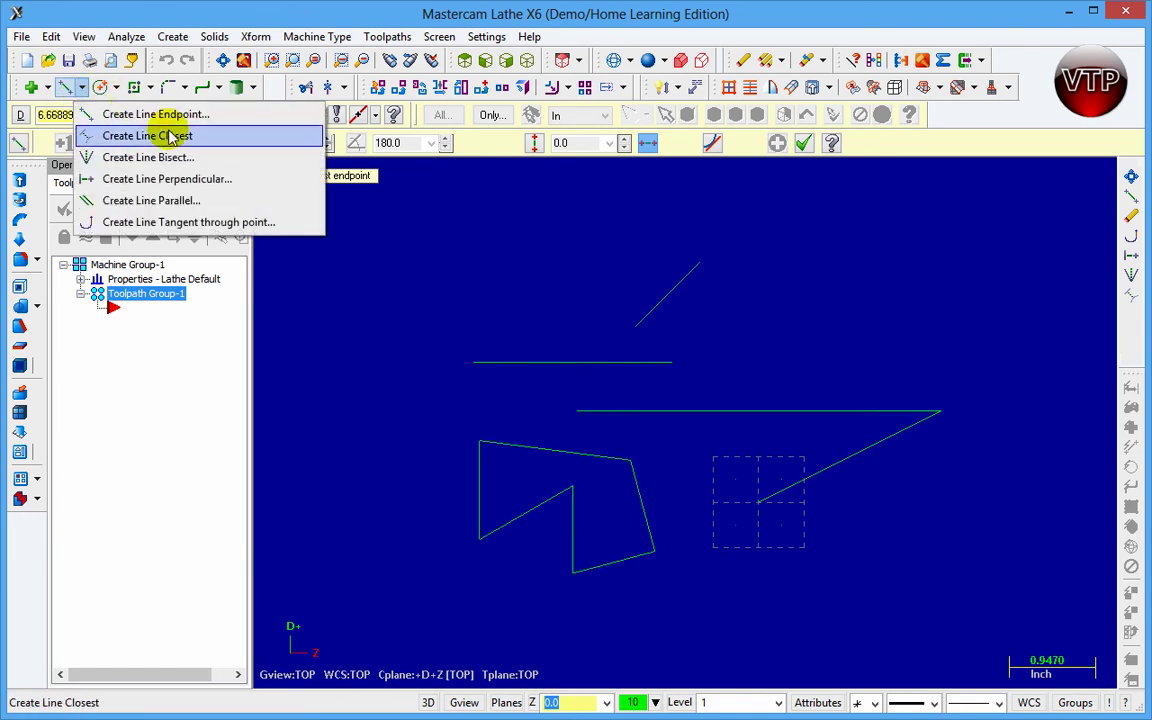
Draw a line perpendicular to the long horizontal line, flipped to extend upward only.
{"action": "left_click", "coordinate": [178, 182]}
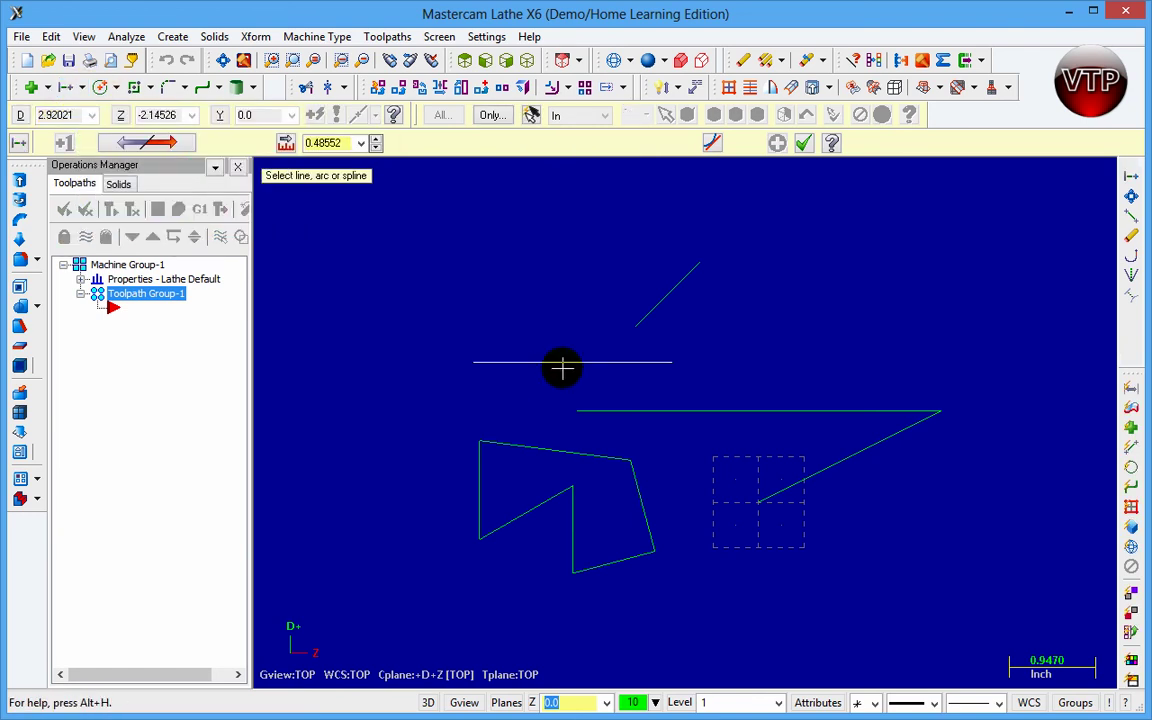
{"action": "left_click", "coordinate": [722, 410]}
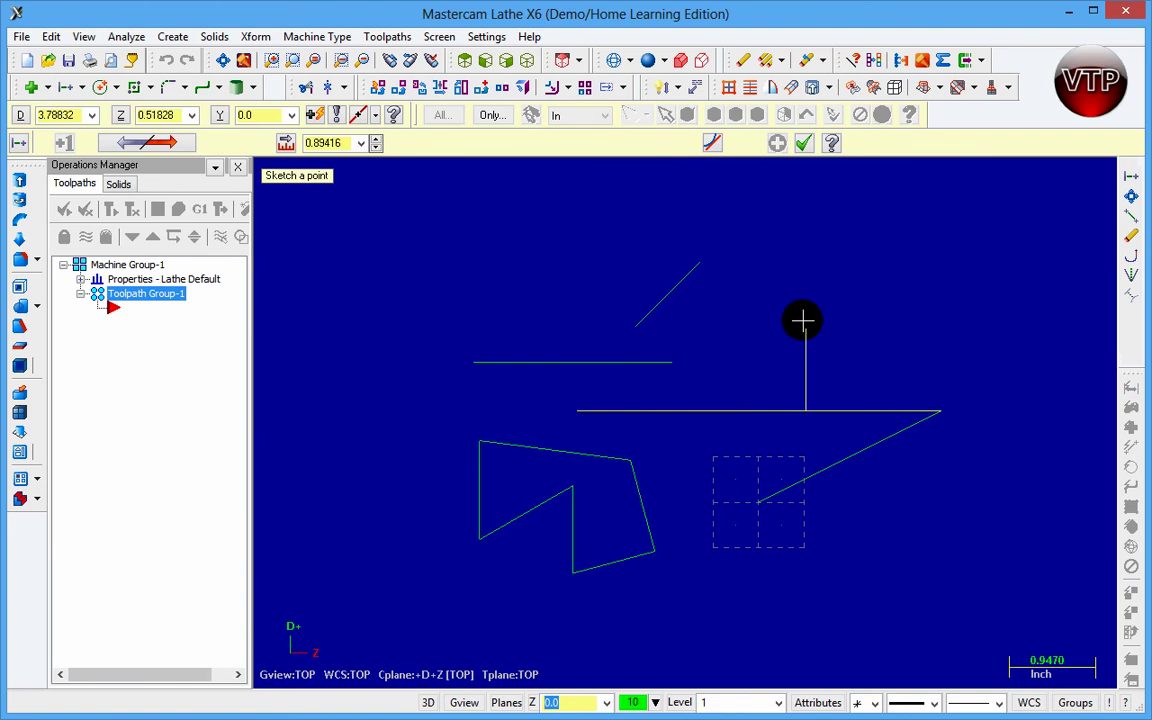
{"action": "left_click", "coordinate": [773, 233]}
{"action": "left_click", "coordinate": [320, 398]}
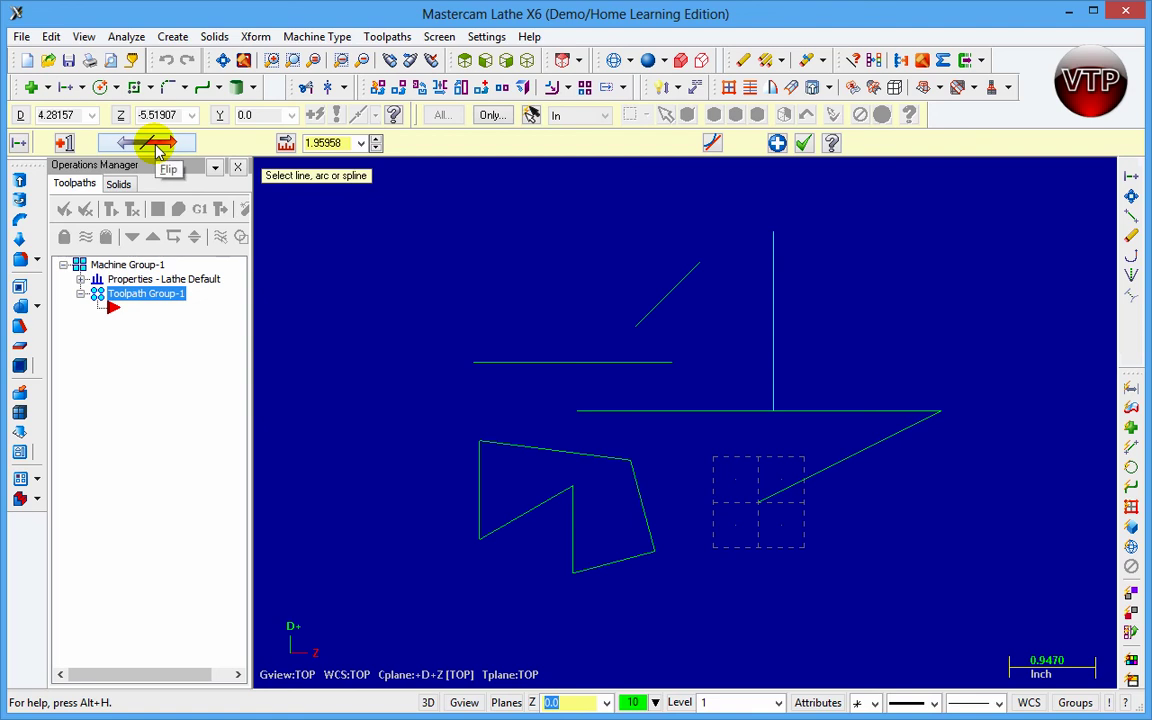
{"action": "left_click", "coordinate": [157, 150]}
{"action": "left_click", "coordinate": [157, 147]}
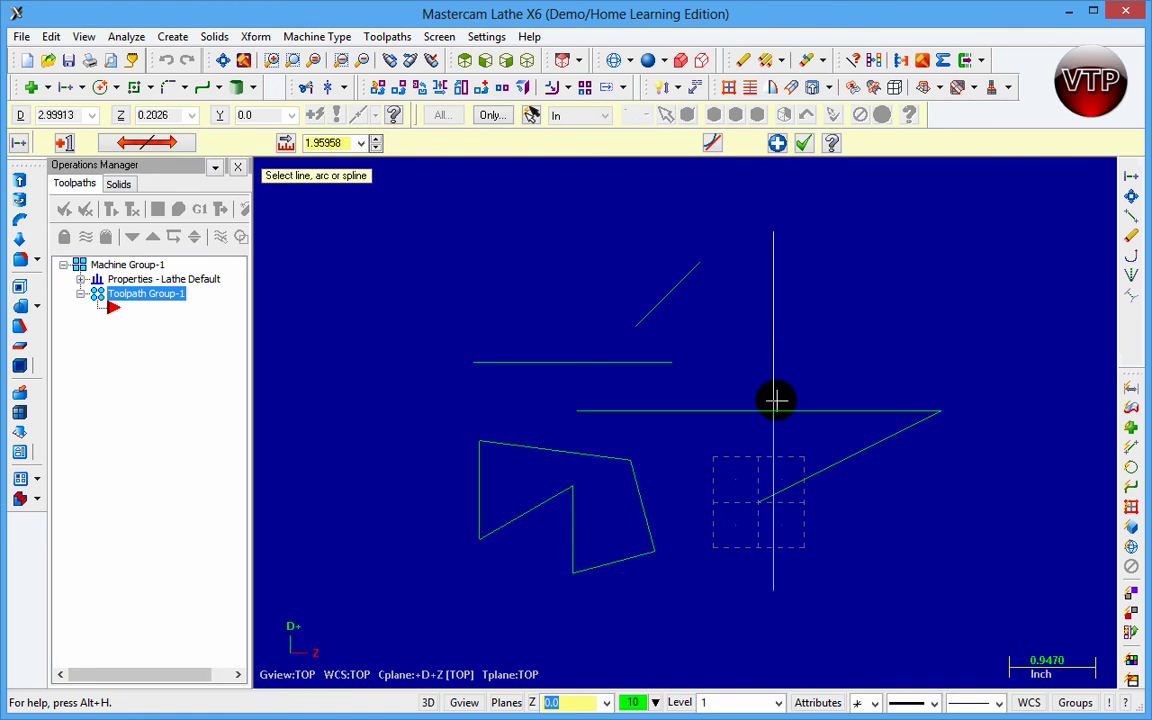
{"action": "left_click", "coordinate": [163, 143]}
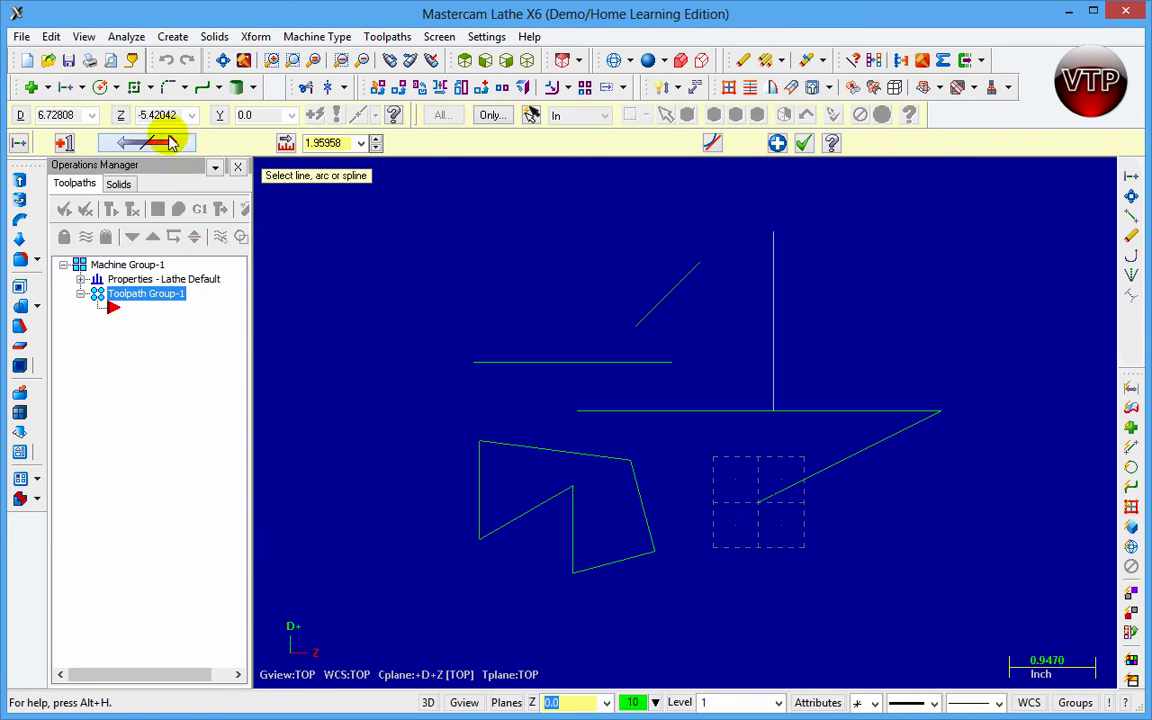
{"action": "left_click", "coordinate": [116, 88]}
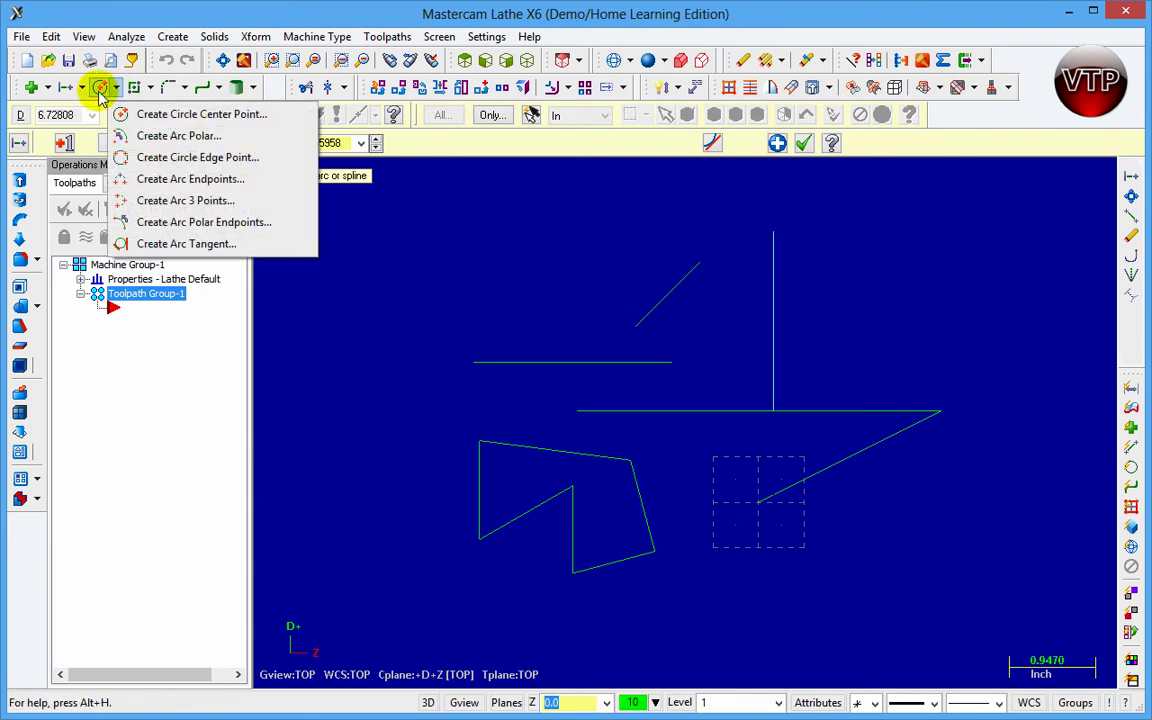
Create a line parallel to the vertical line, keeping it on the right side only.
{"action": "left_click", "coordinate": [82, 88]}
{"action": "left_click", "coordinate": [82, 88]}
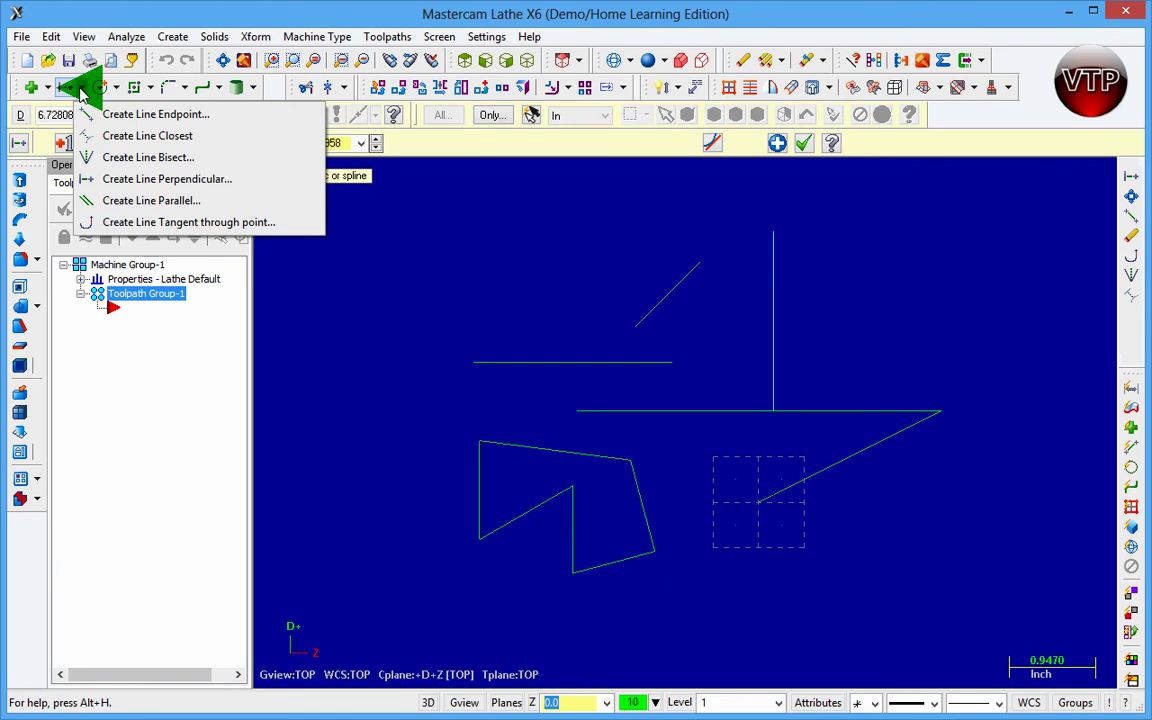
{"action": "left_click", "coordinate": [130, 201]}
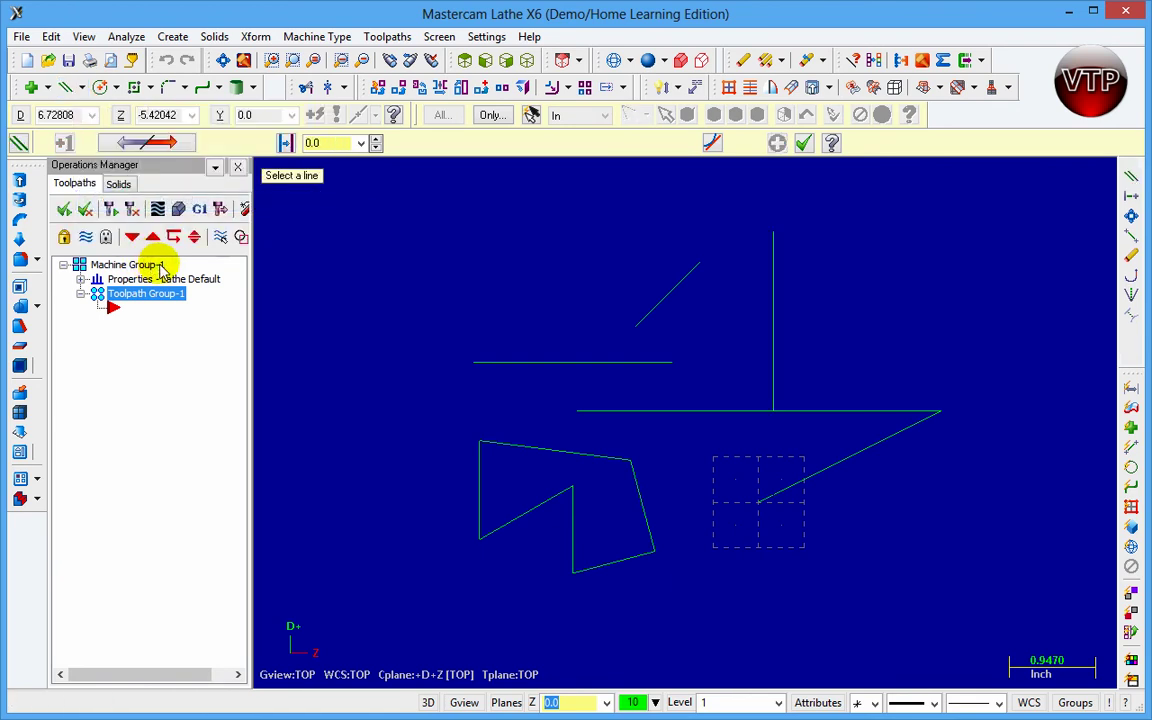
{"action": "left_click", "coordinate": [773, 311]}
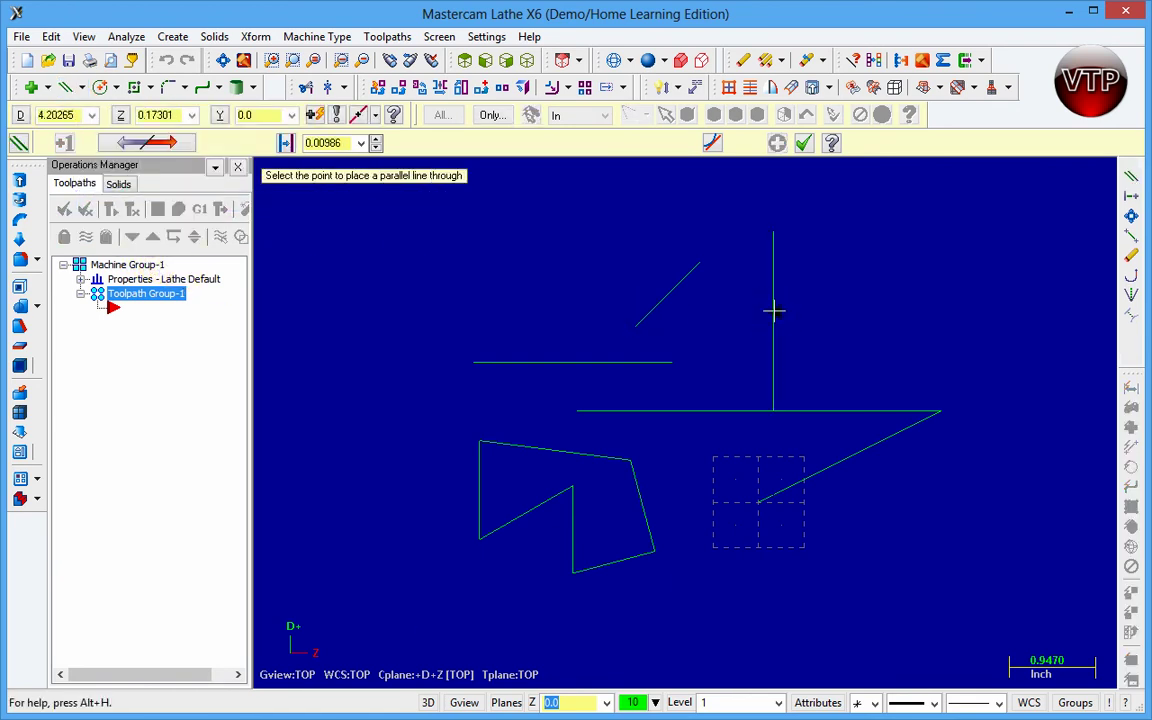
{"action": "left_click", "coordinate": [829, 320]}
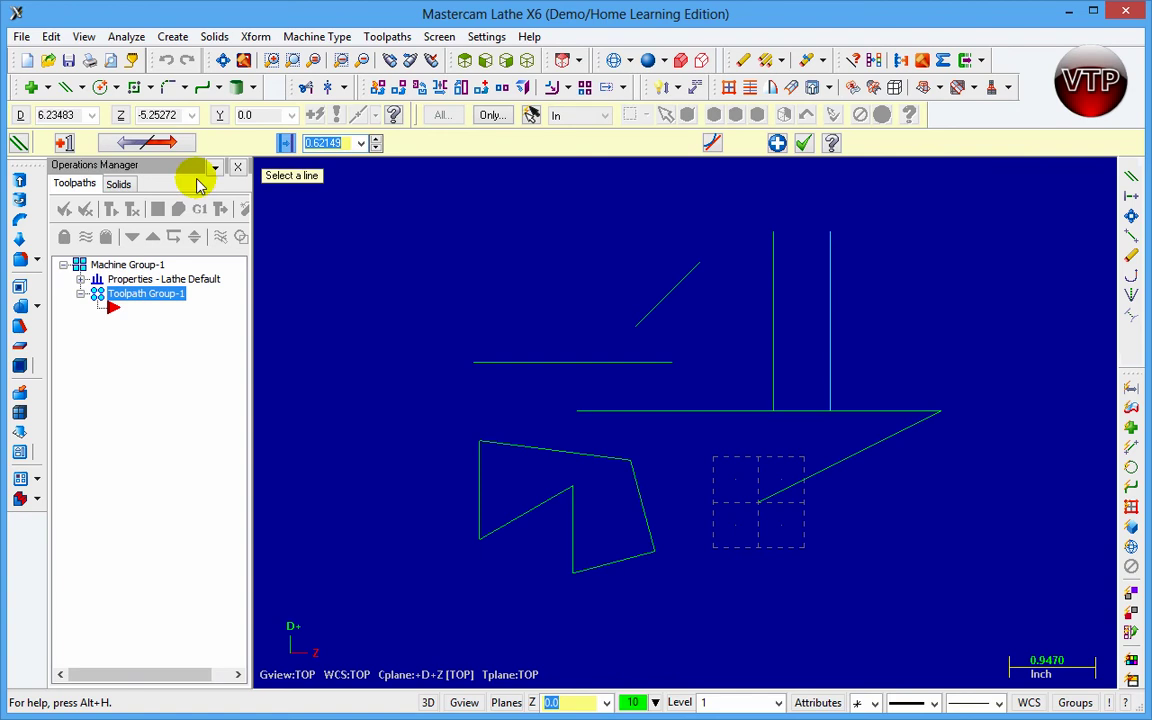
{"action": "left_click", "coordinate": [136, 145]}
{"action": "left_click", "coordinate": [136, 145]}
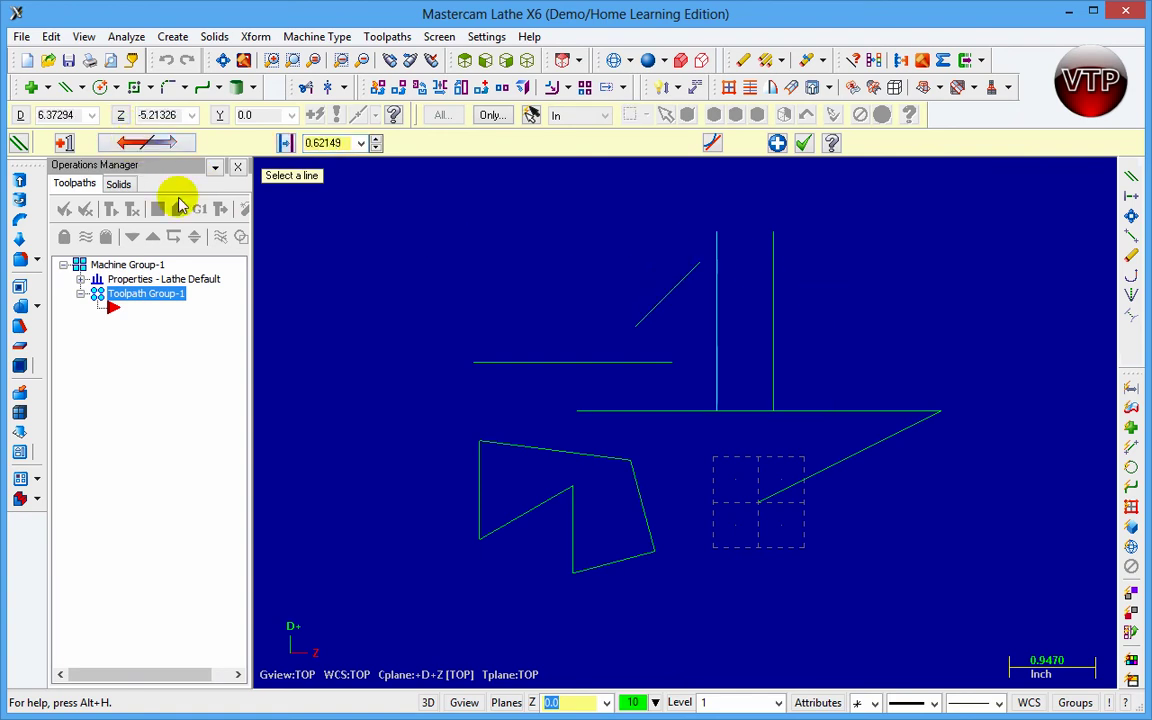
{"action": "left_click", "coordinate": [150, 142]}
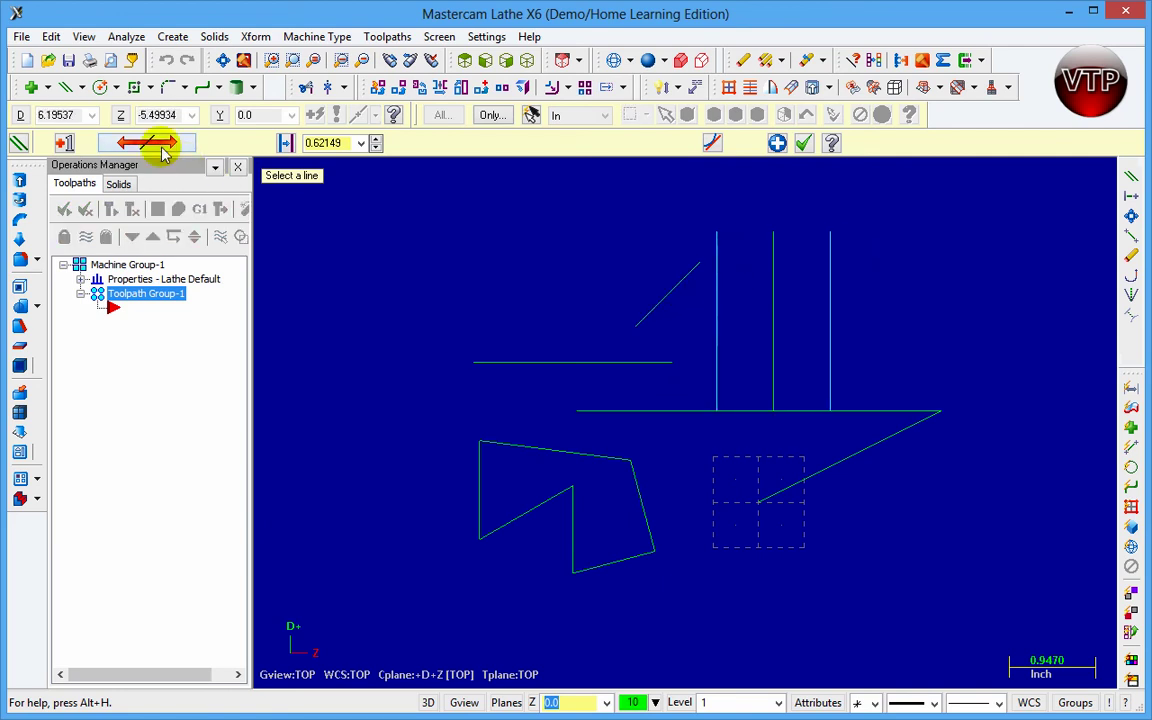
{"action": "left_click", "coordinate": [165, 148]}
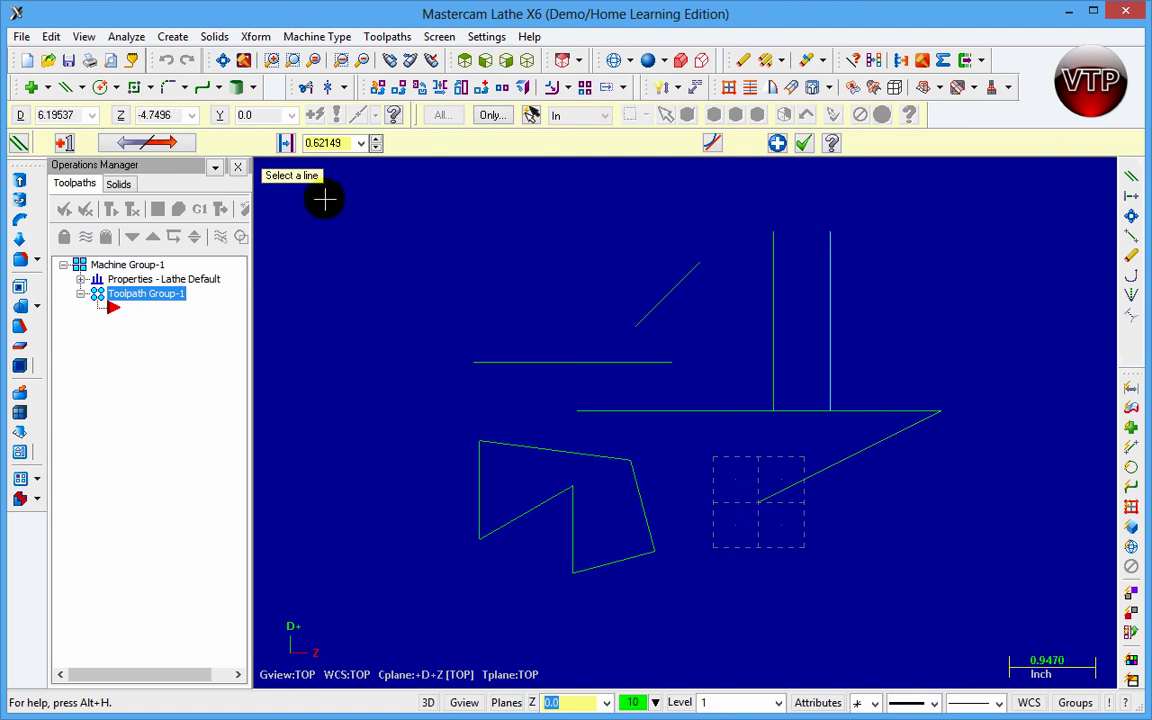
Set the parallel offset distance to 1.0, apply it, and finish line creation.
{"action": "left_click", "coordinate": [330, 143]}
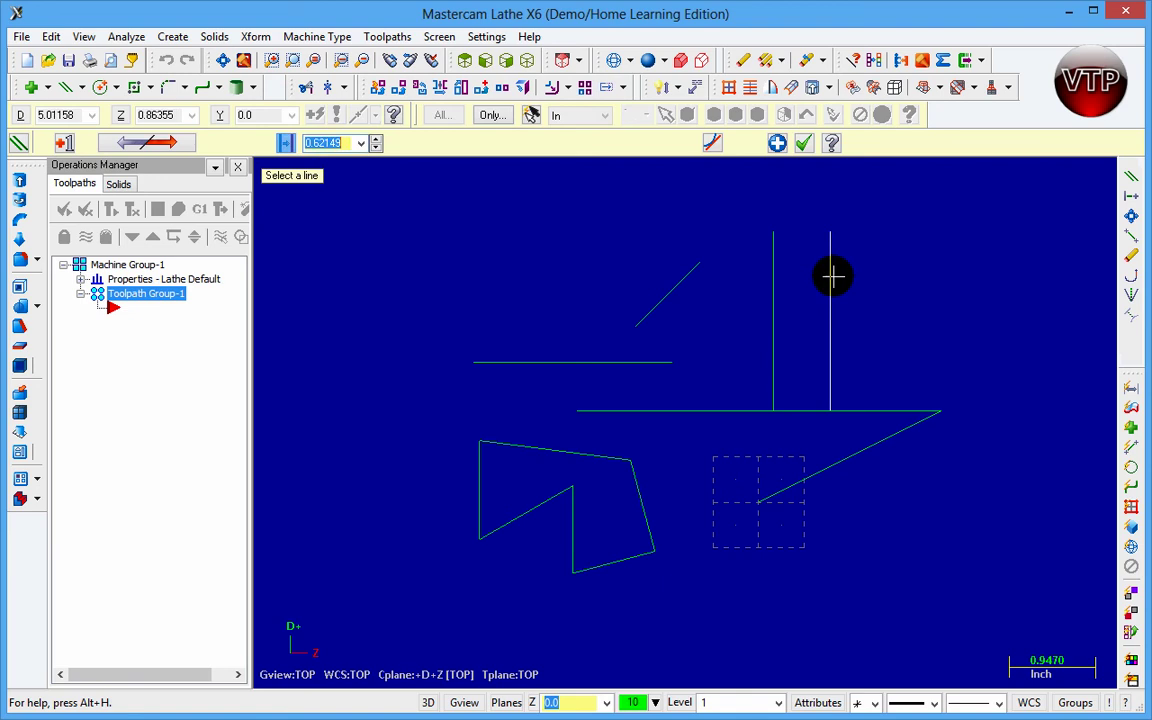
{"action": "type", "text": "1"}
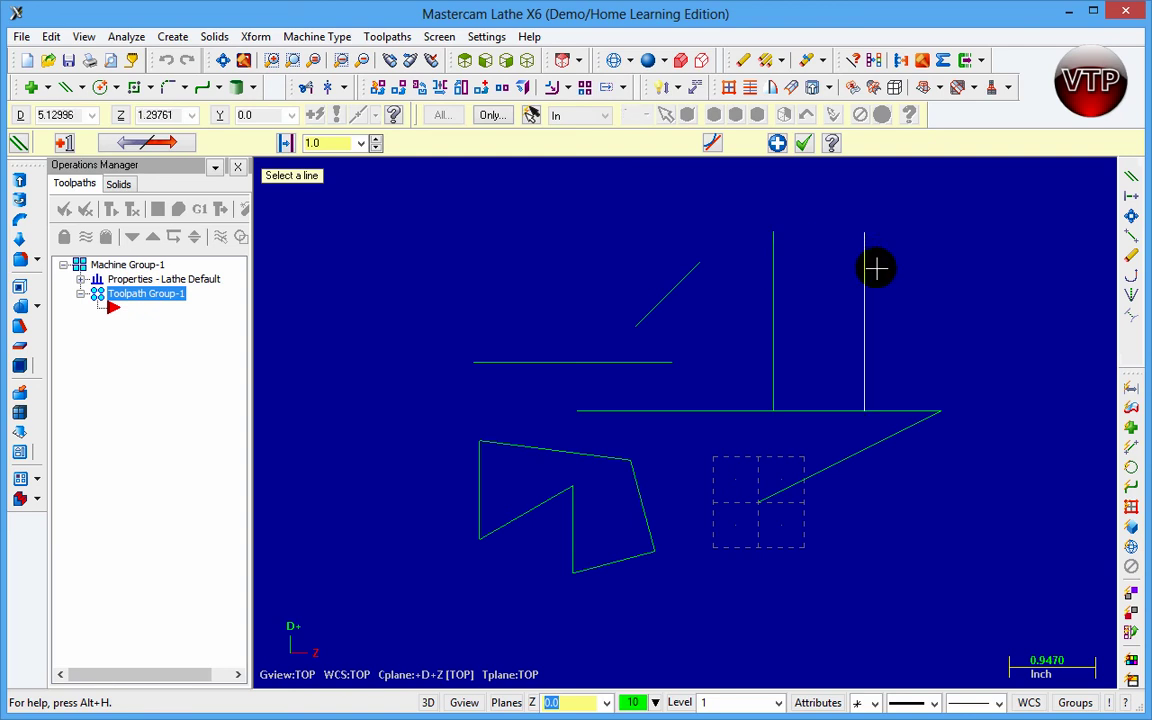
{"action": "left_click", "coordinate": [777, 145]}
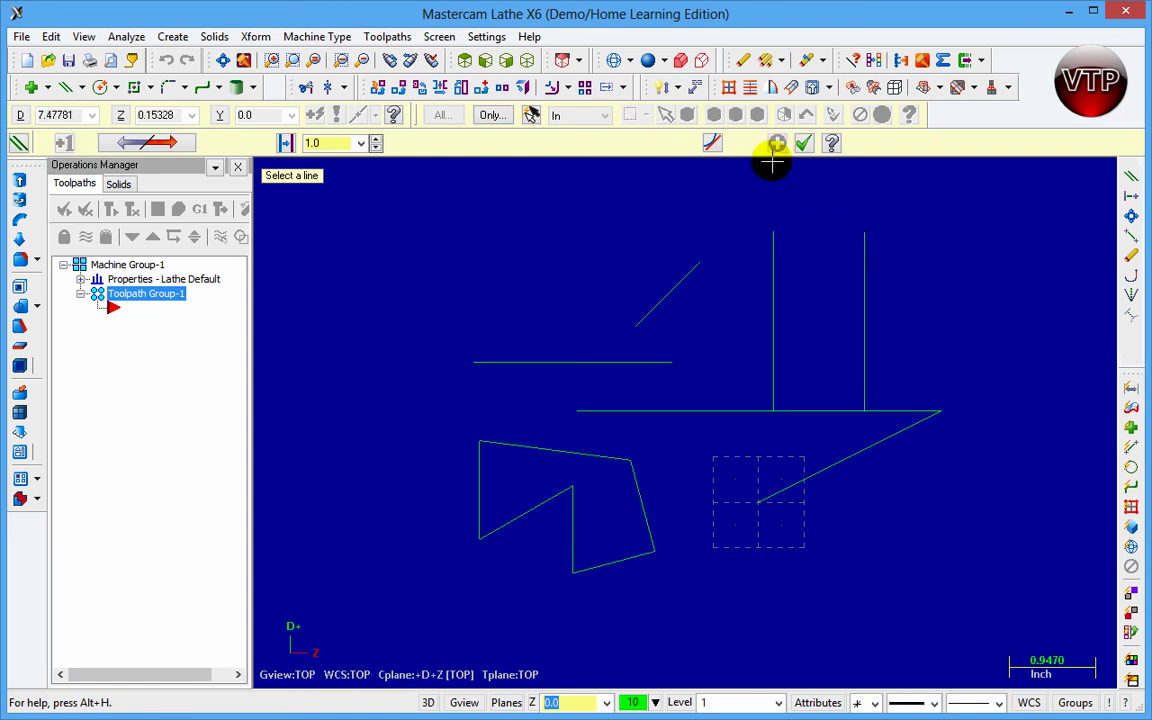
{"action": "left_click", "coordinate": [805, 145]}
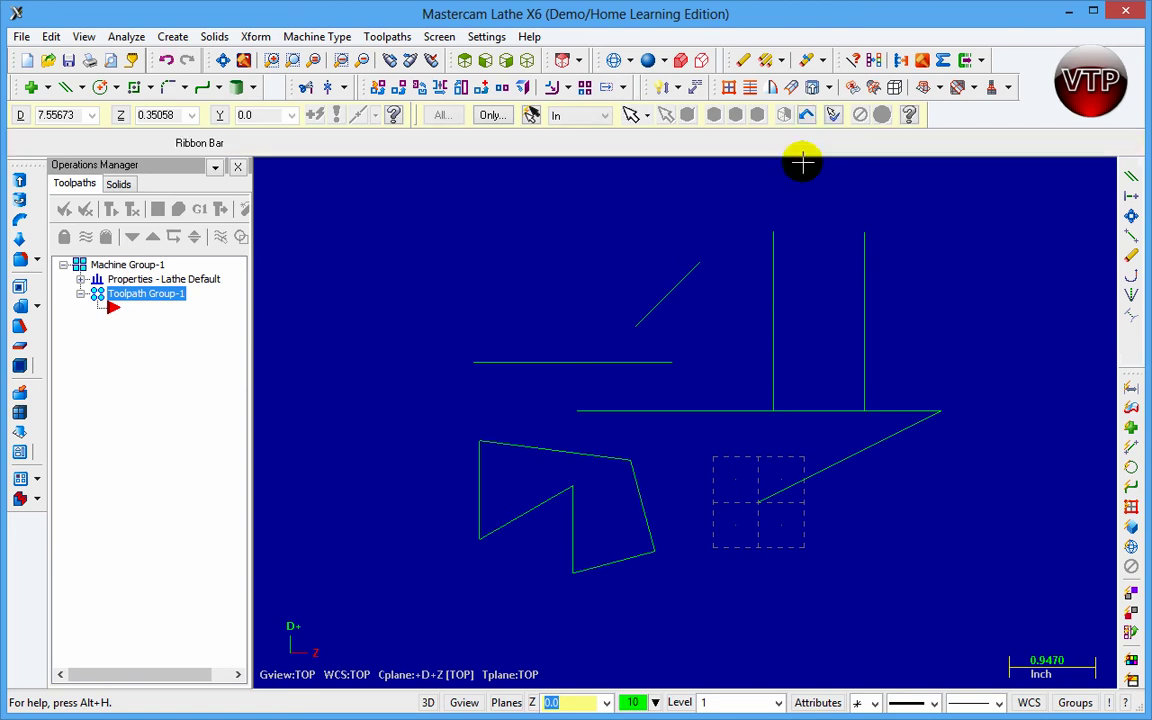